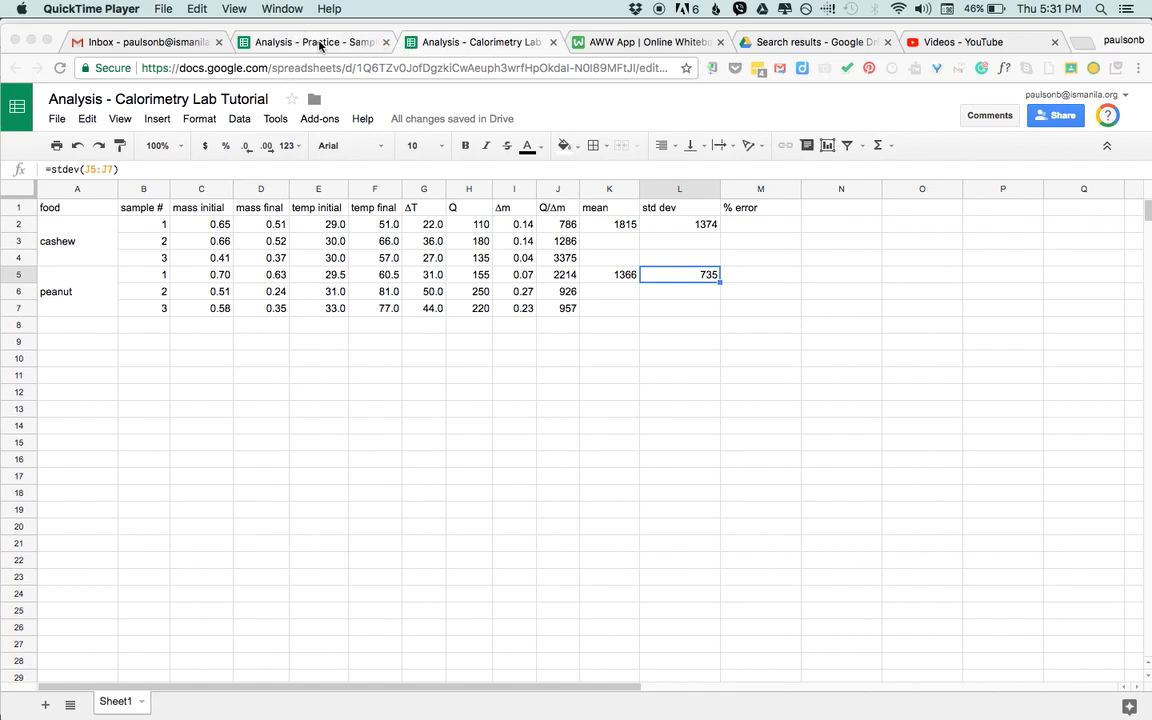
View the sample bar graphs with error bars in the practice spreadsheet, and return to the Calorimetry Lab Tutorial spreadsheet.
click(293, 43)
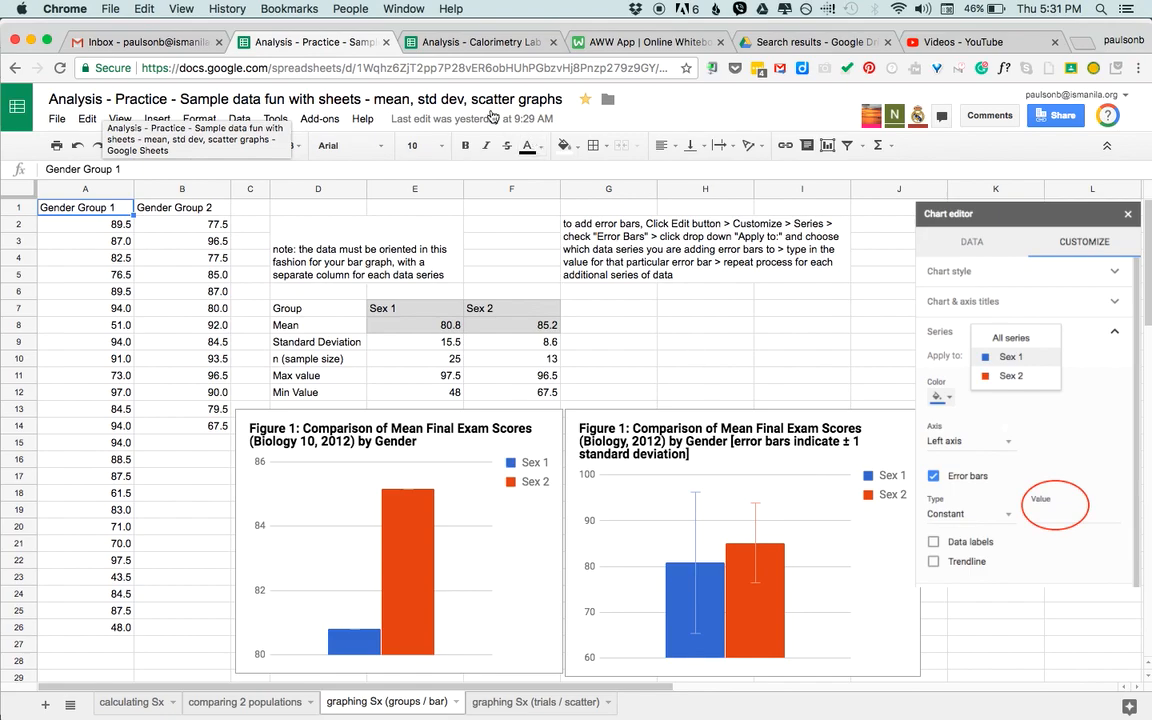
click(476, 43)
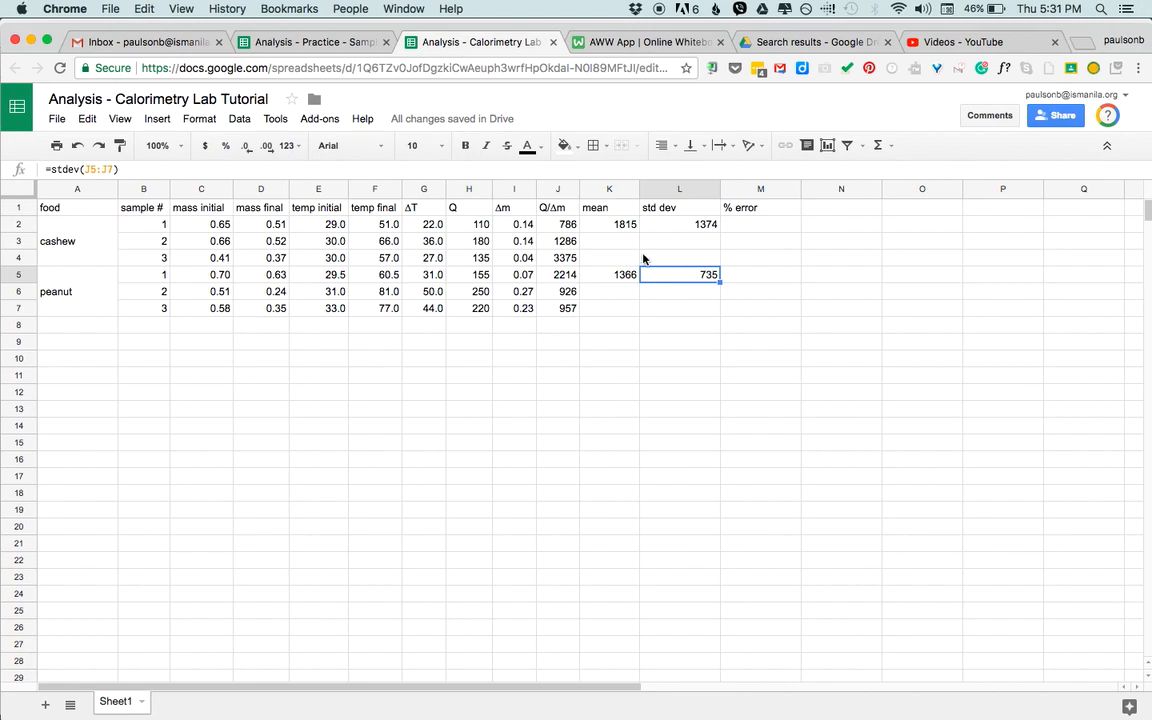
Enter the column headings cashew in B9 and peanut in C9, below the data table.
click(152, 359)
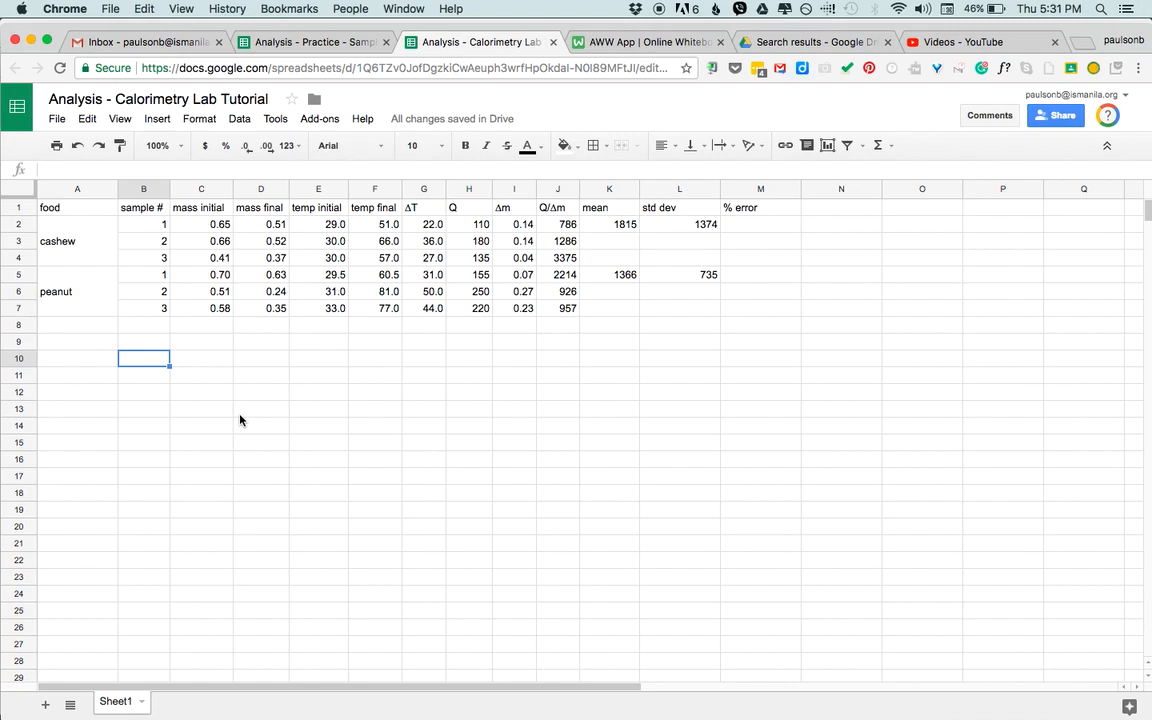
click(146, 342)
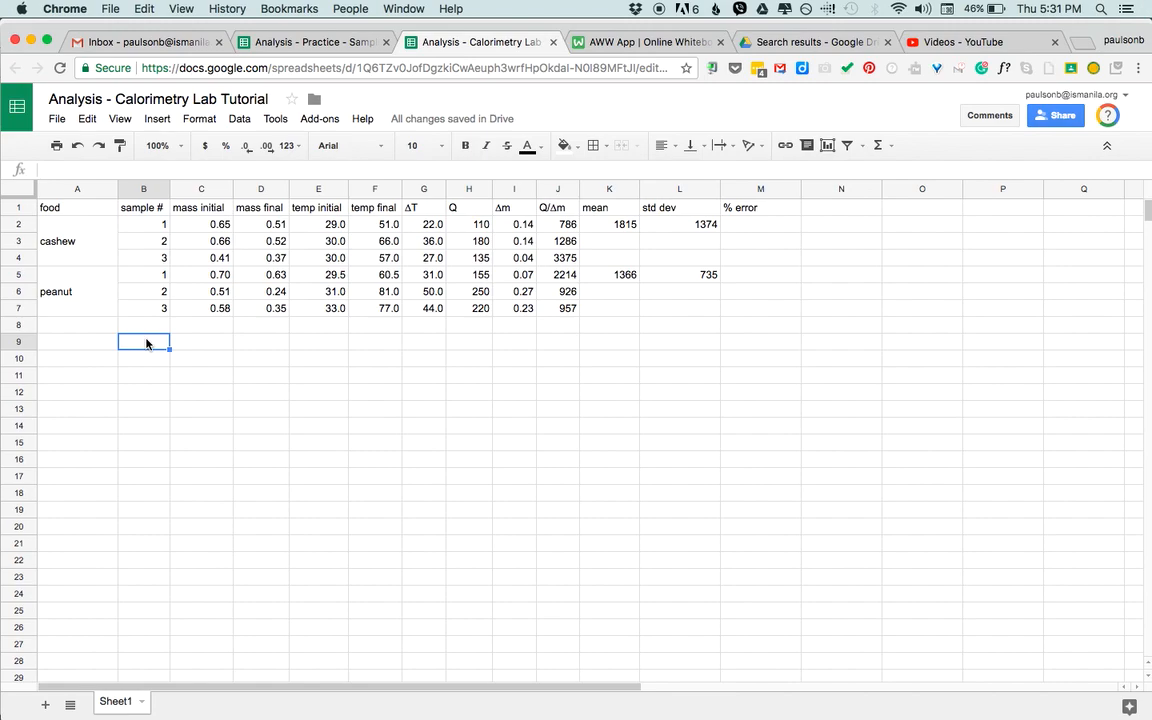
text(cashew)
key(Tab)
text(peanut)
key(Return)
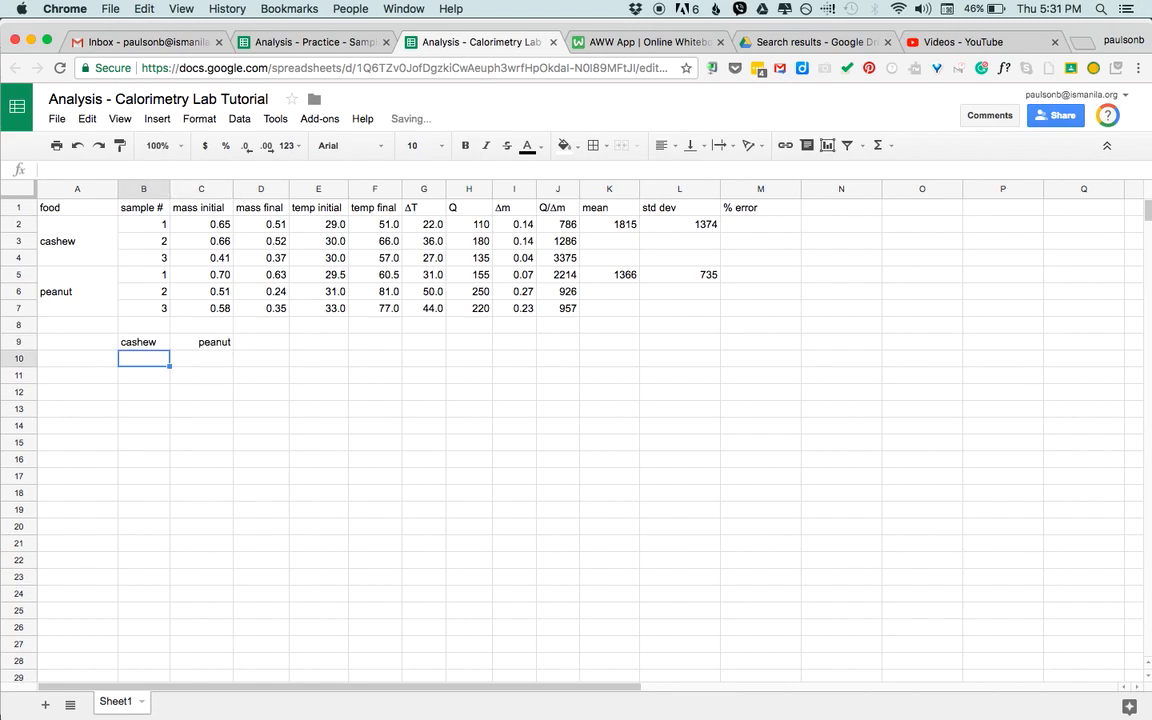
Enter the mean values 1815 for cashew in B10 and 1366 for peanut in C10.
text(1815)
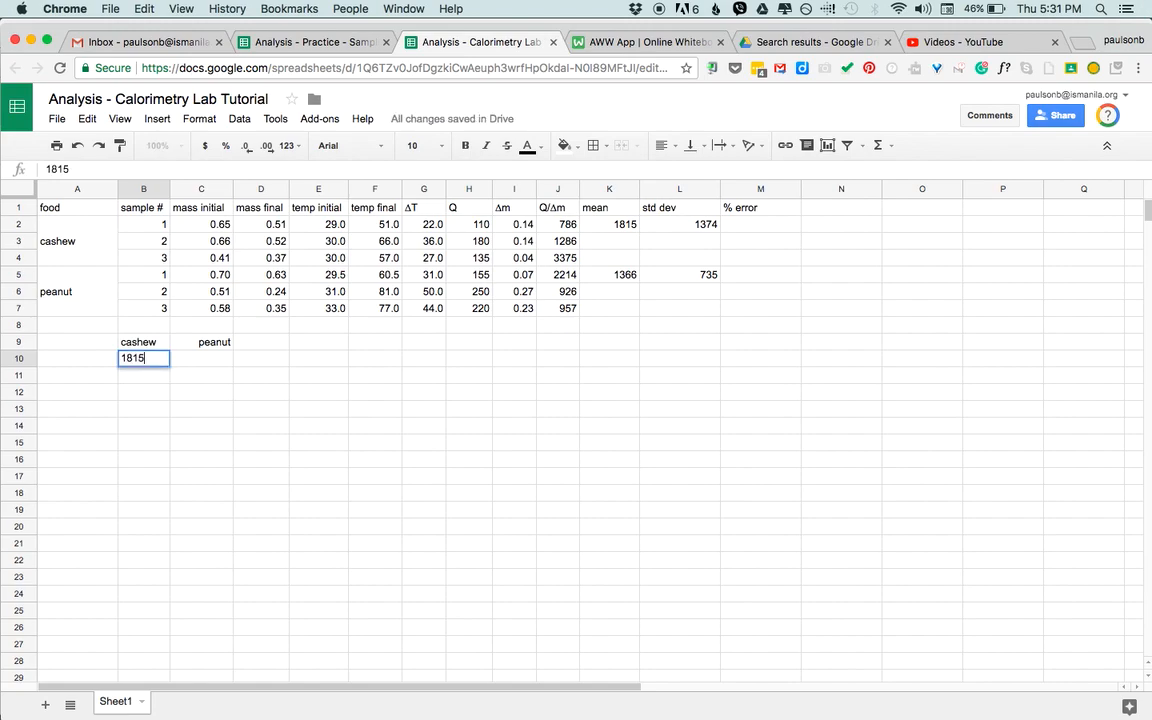
key(Tab)
text(13)
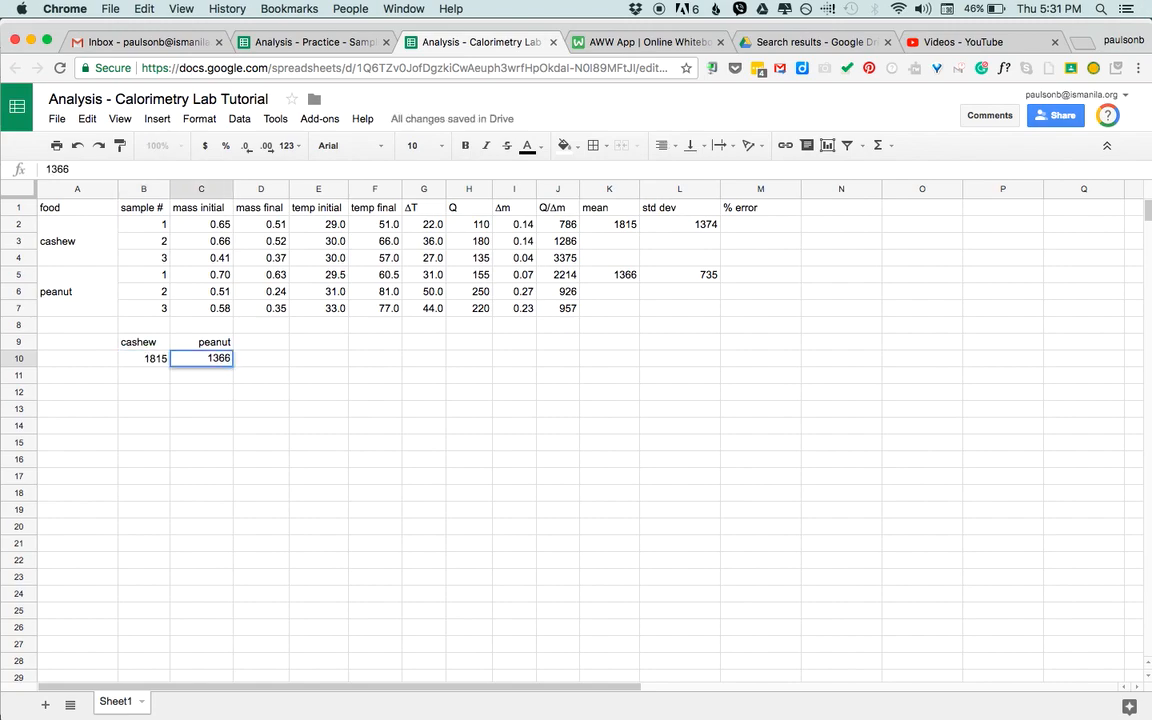
key(Return)
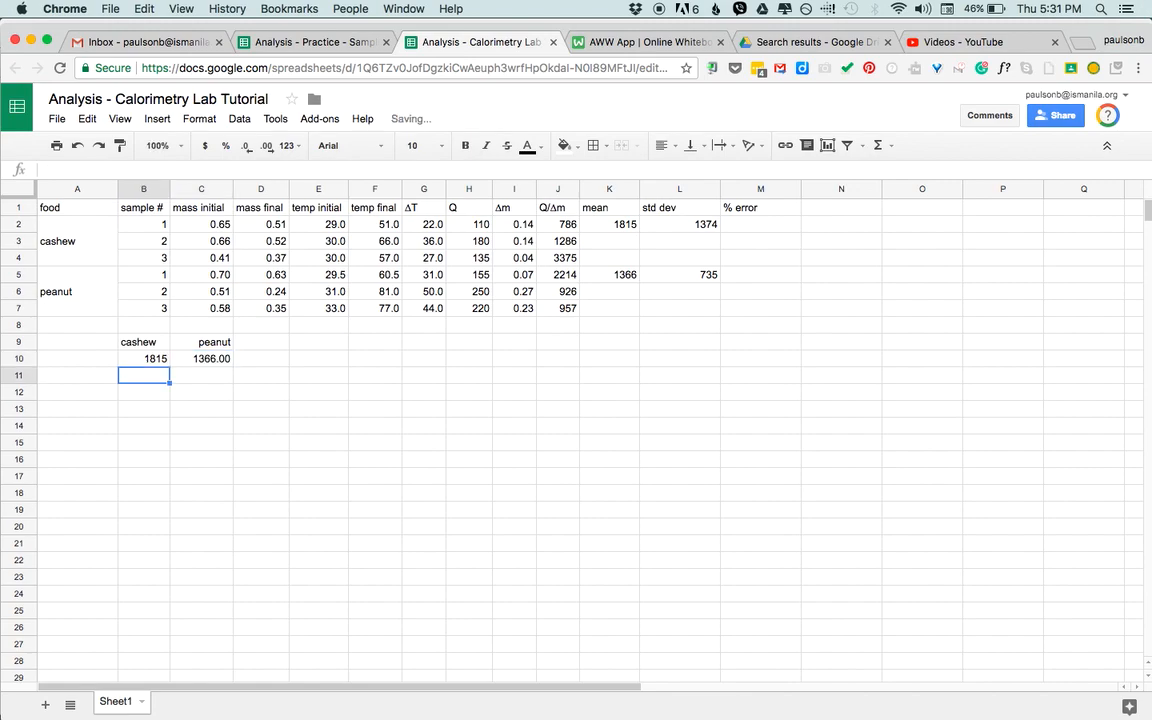
Reduce the number format of the peanut mean in C10 to no decimal places.
click(201, 358)
click(248, 152)
click(248, 152)
Insert a column chart from the cashew and peanut means in B9:C10 and place it directly below them.
drag(147, 358, 201, 362)
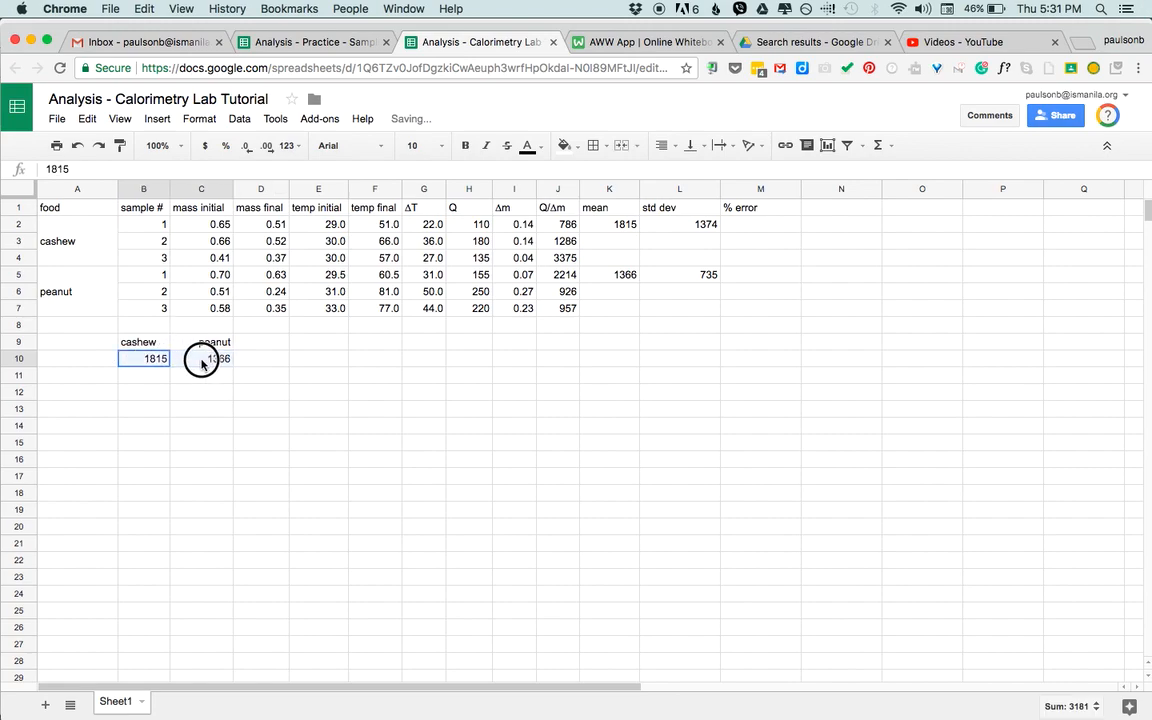
click(200, 376)
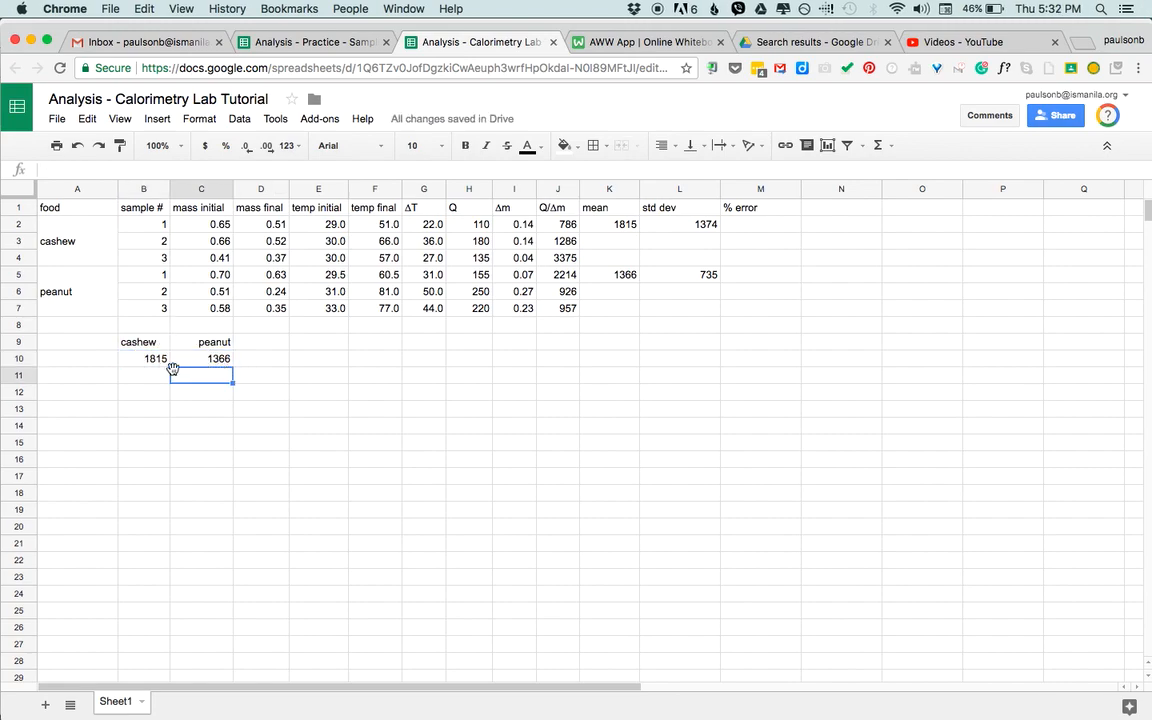
drag(135, 348, 221, 362)
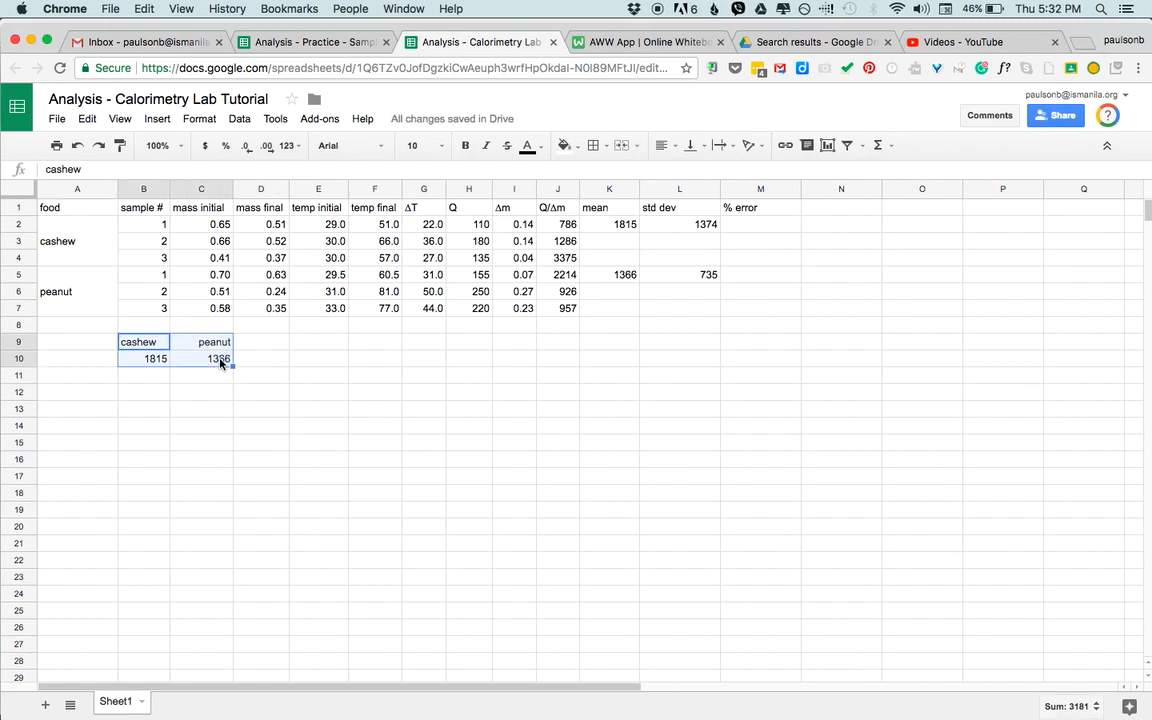
click(158, 119)
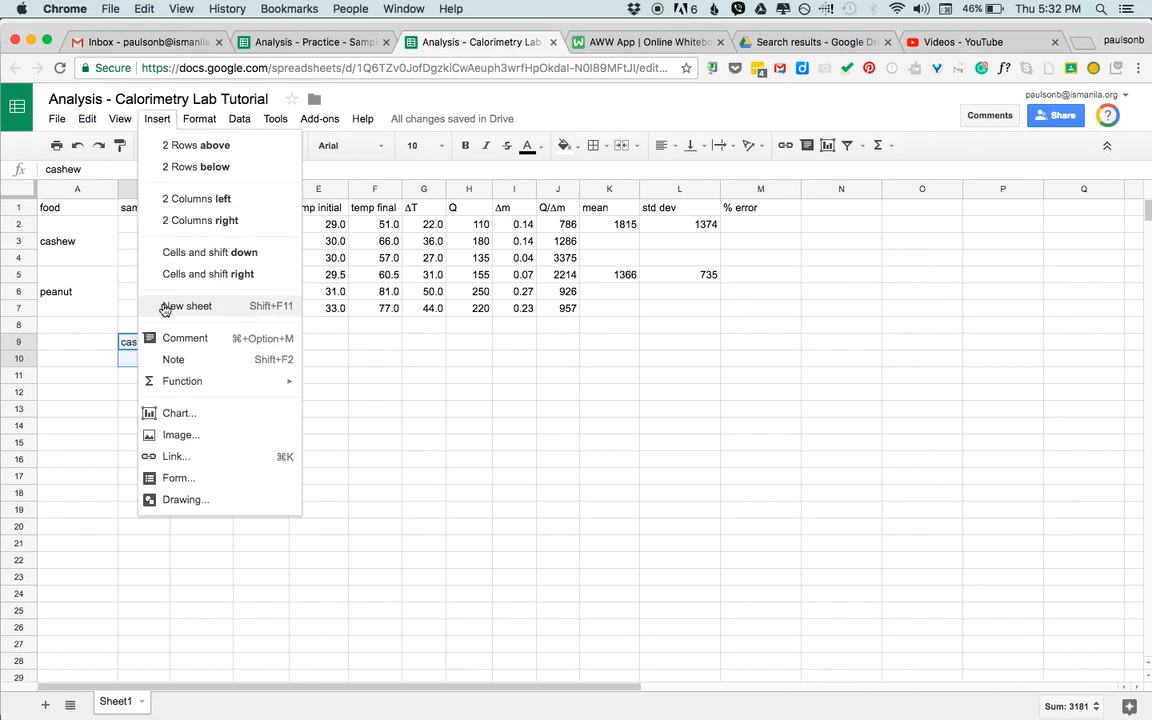
click(172, 412)
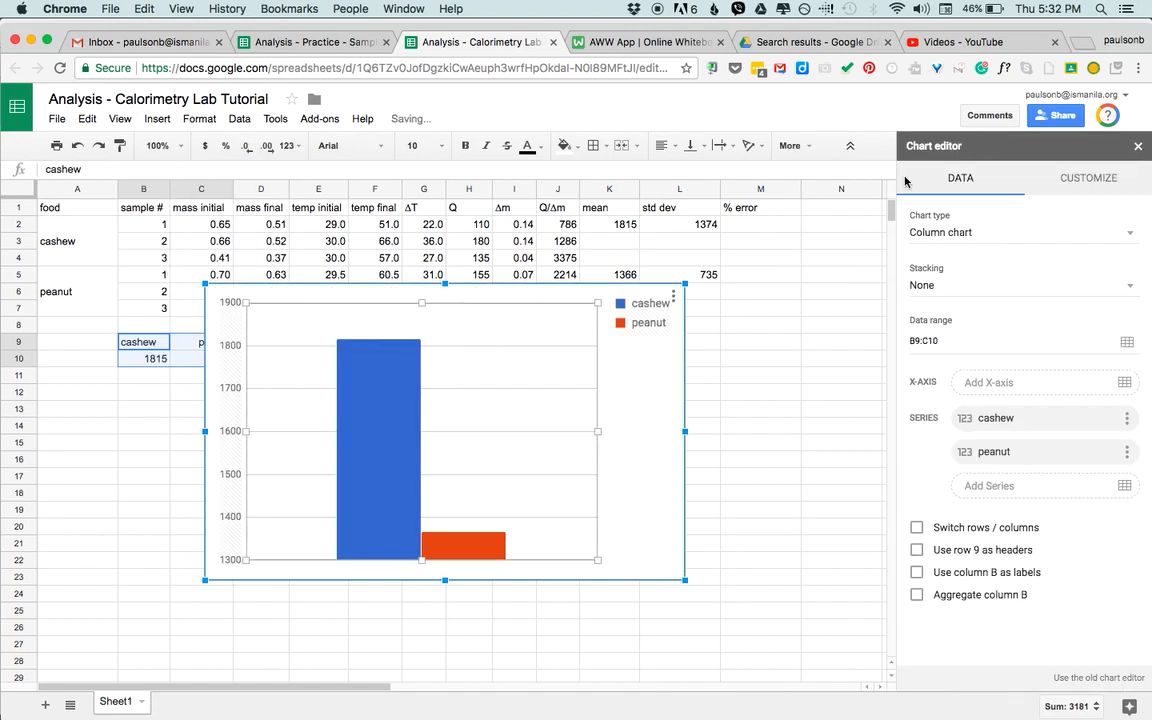
click(494, 375)
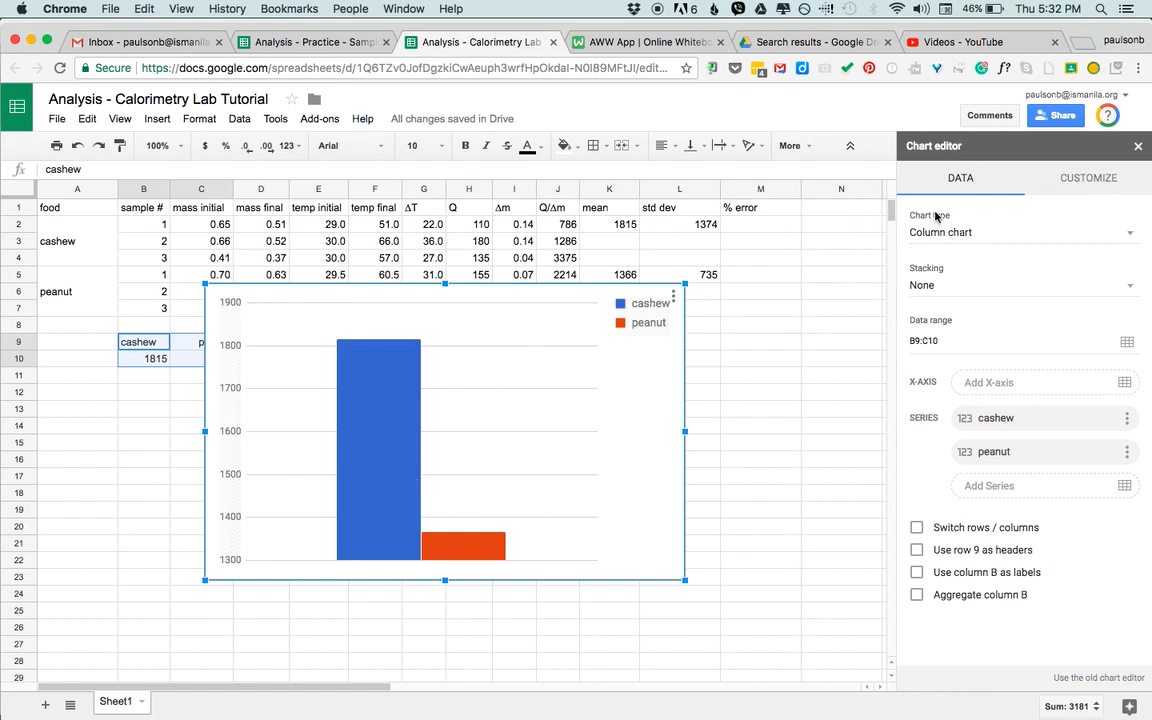
click(1128, 233)
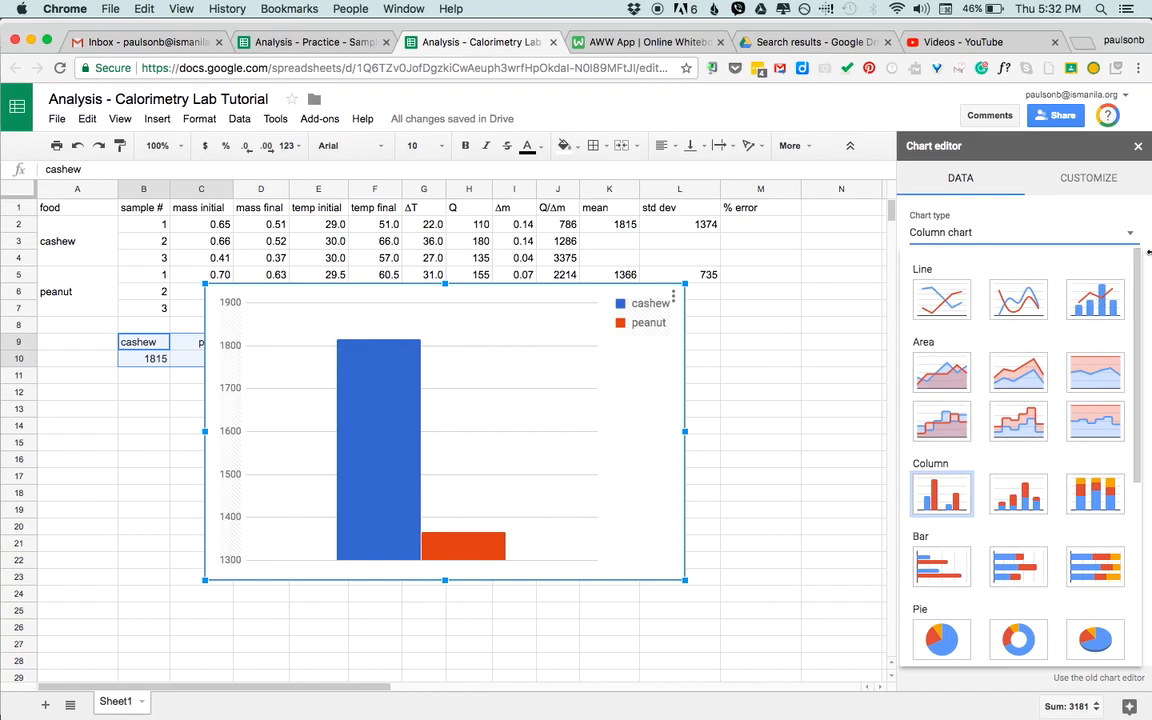
click(1128, 231)
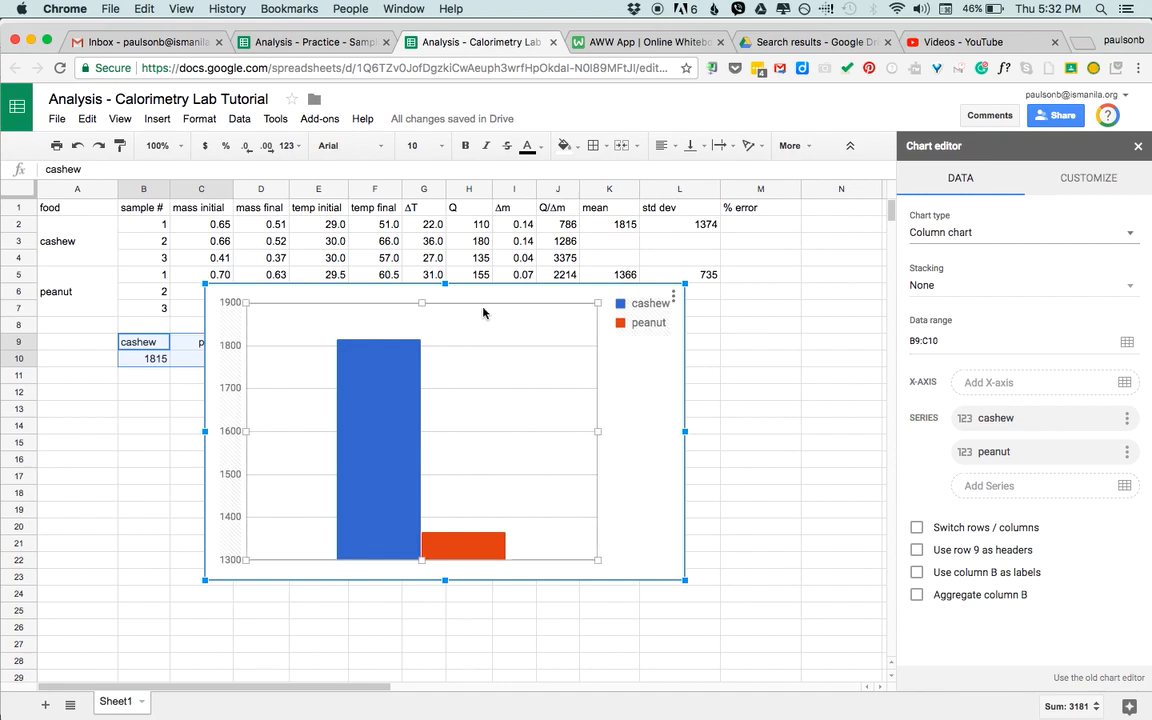
drag(456, 297, 311, 385)
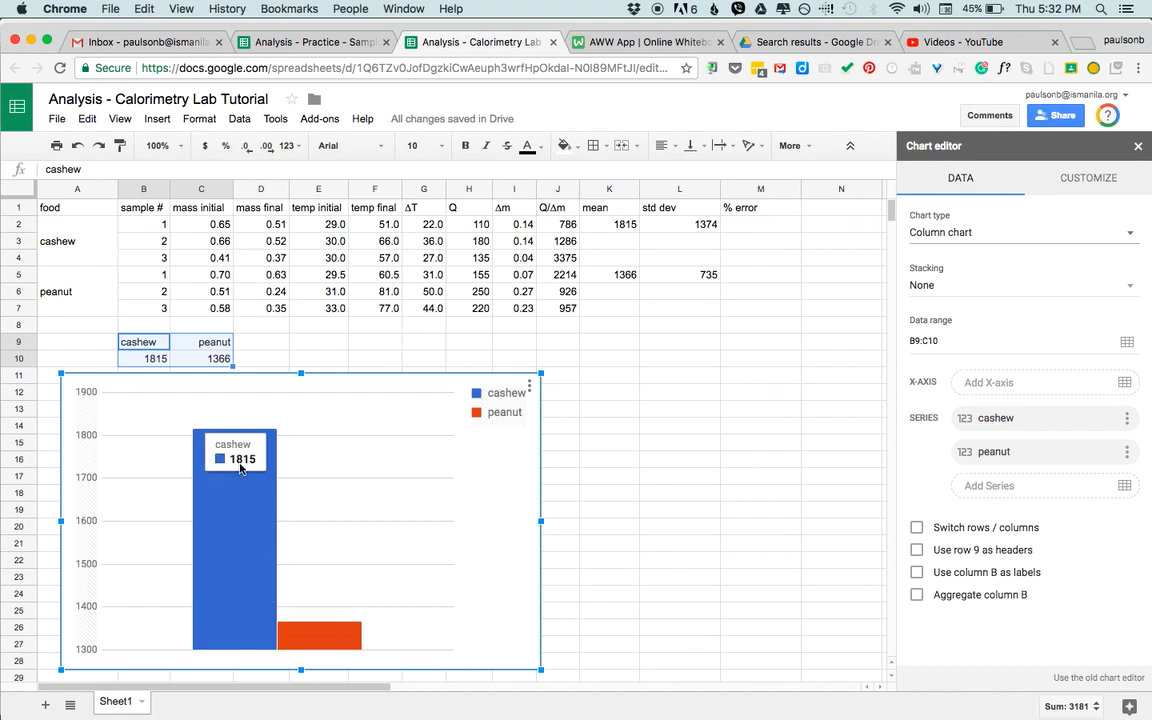
Use row 9 as headers for the chart and narrow it so it ends within column F.
click(917, 551)
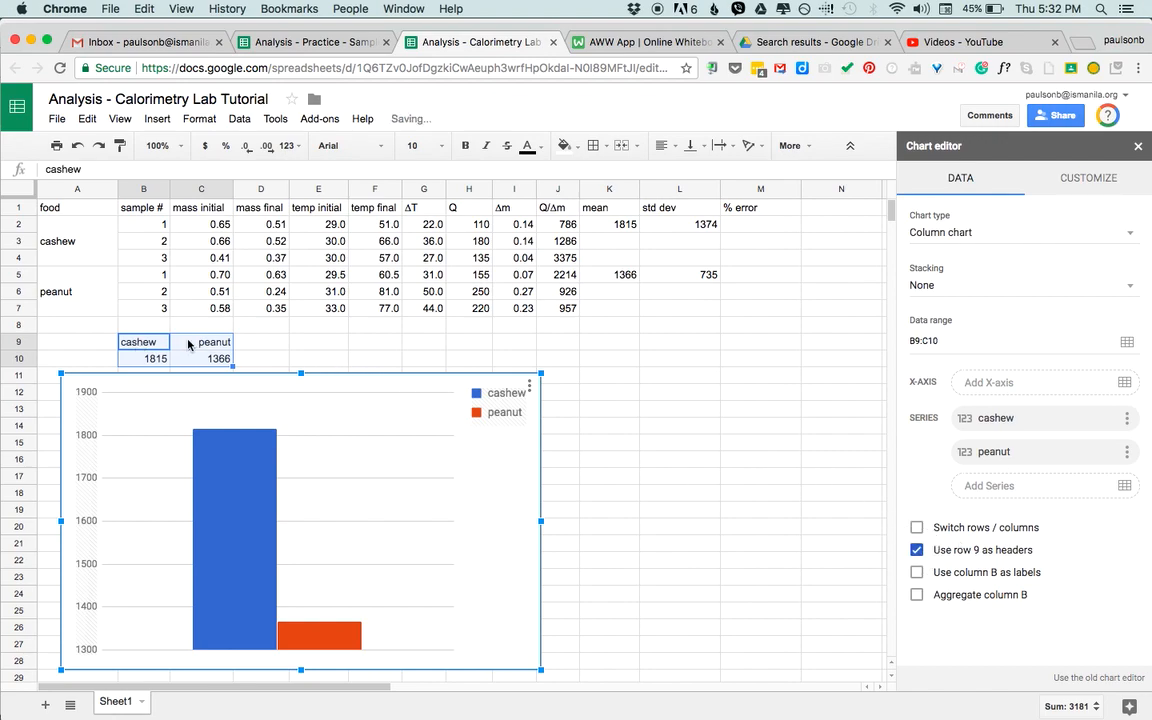
mouse_move(240, 485)
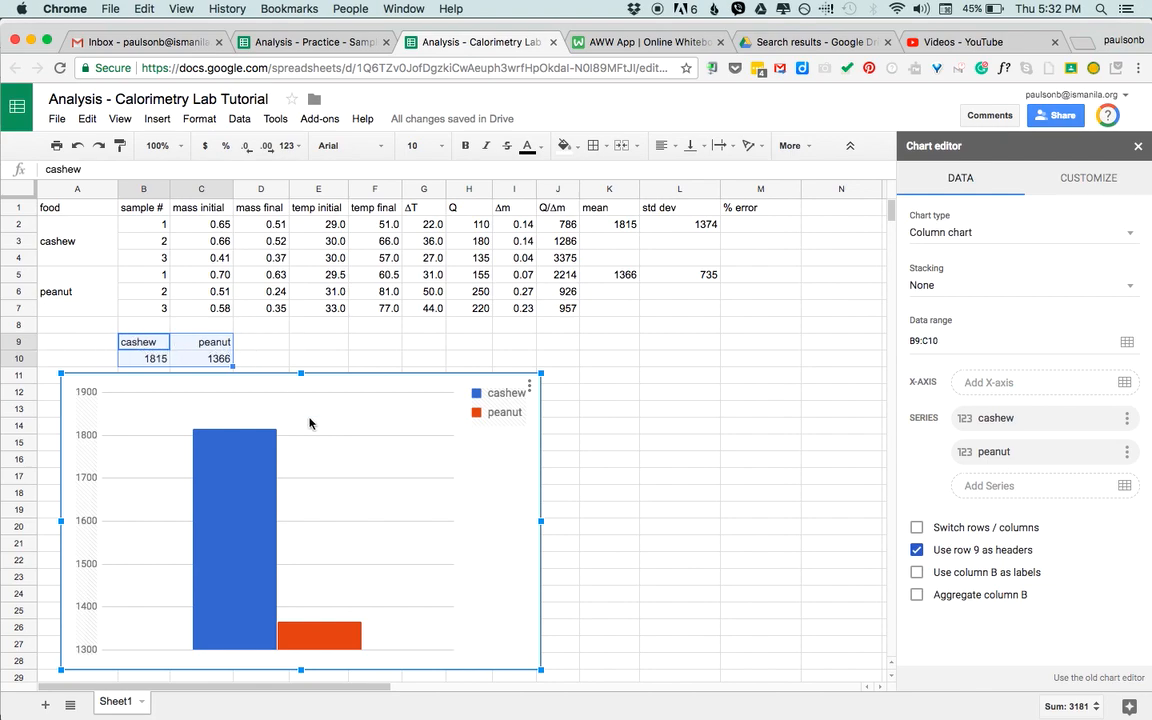
drag(541, 520, 393, 530)
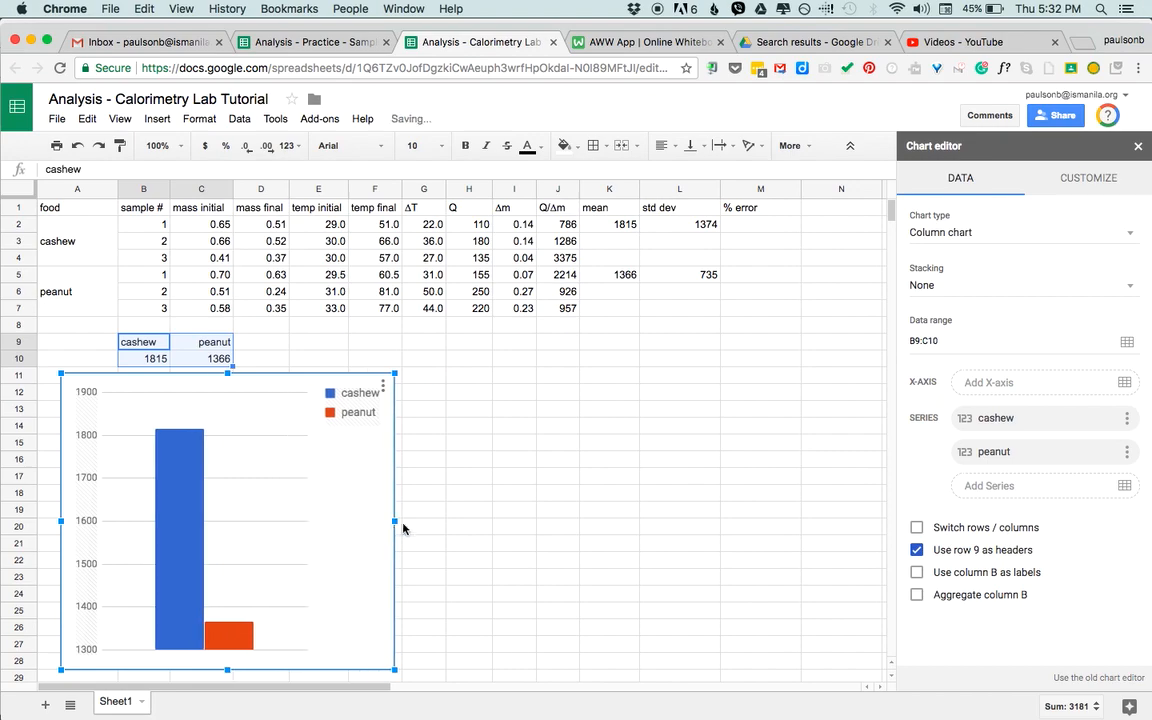
click(471, 515)
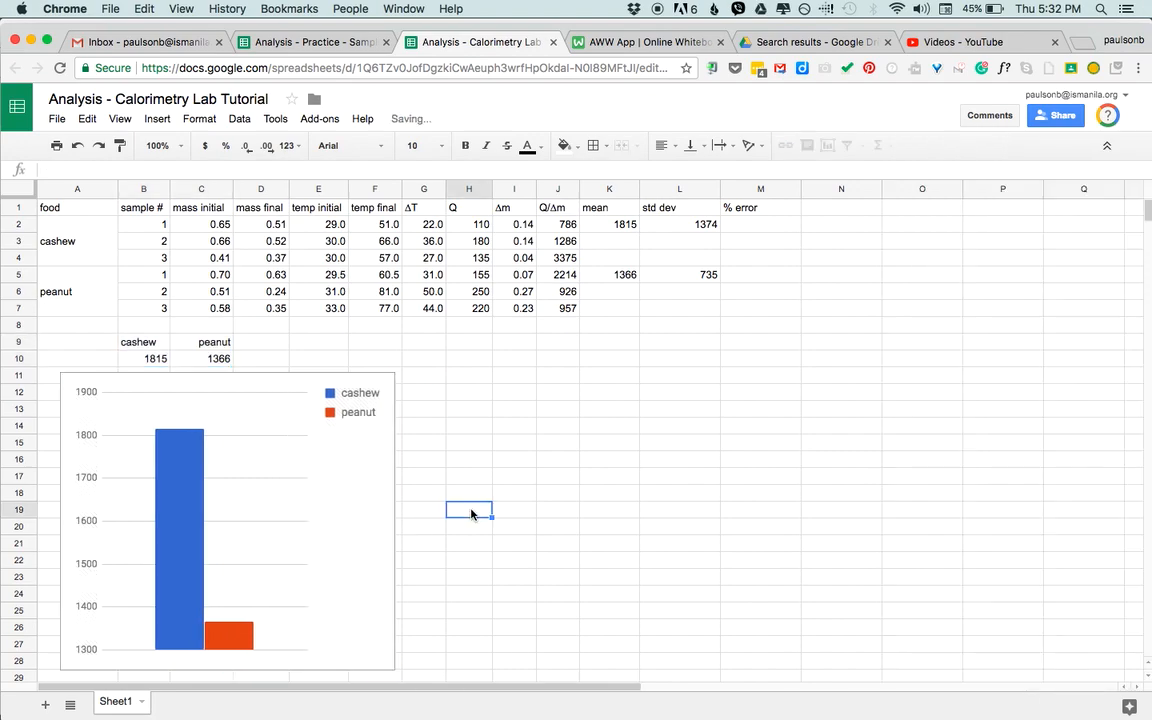
Insert a second column chart from B9:C10 and place it beside the first chart.
drag(145, 345, 274, 366)
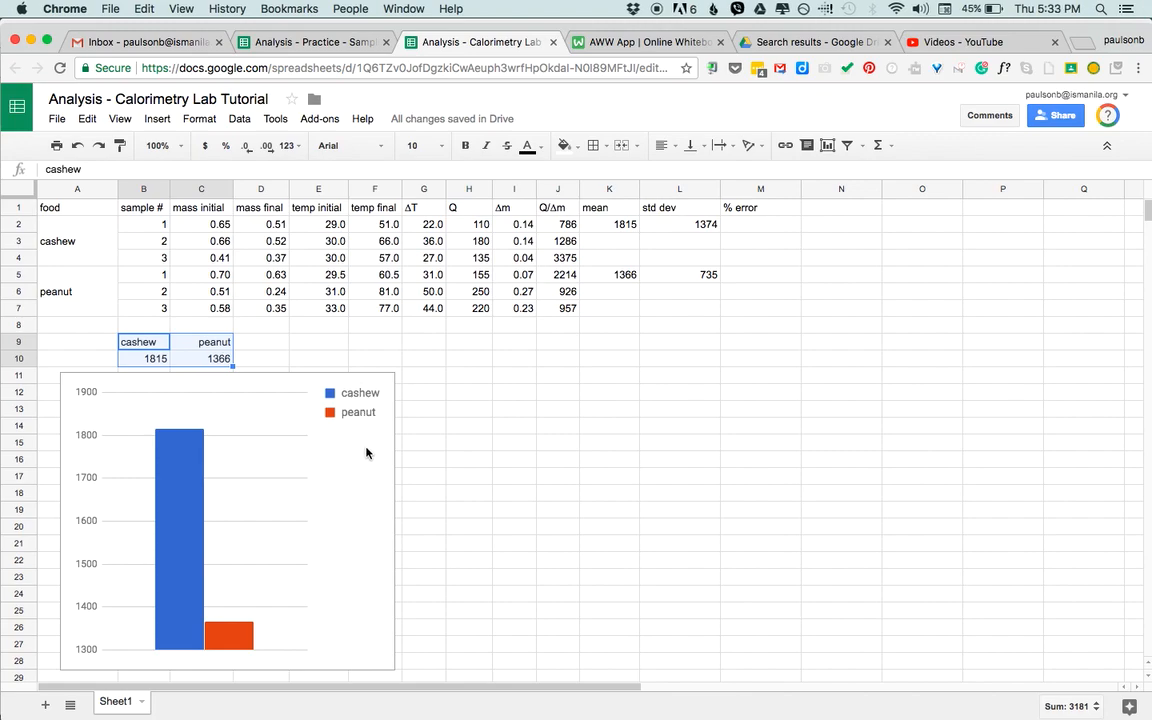
click(157, 118)
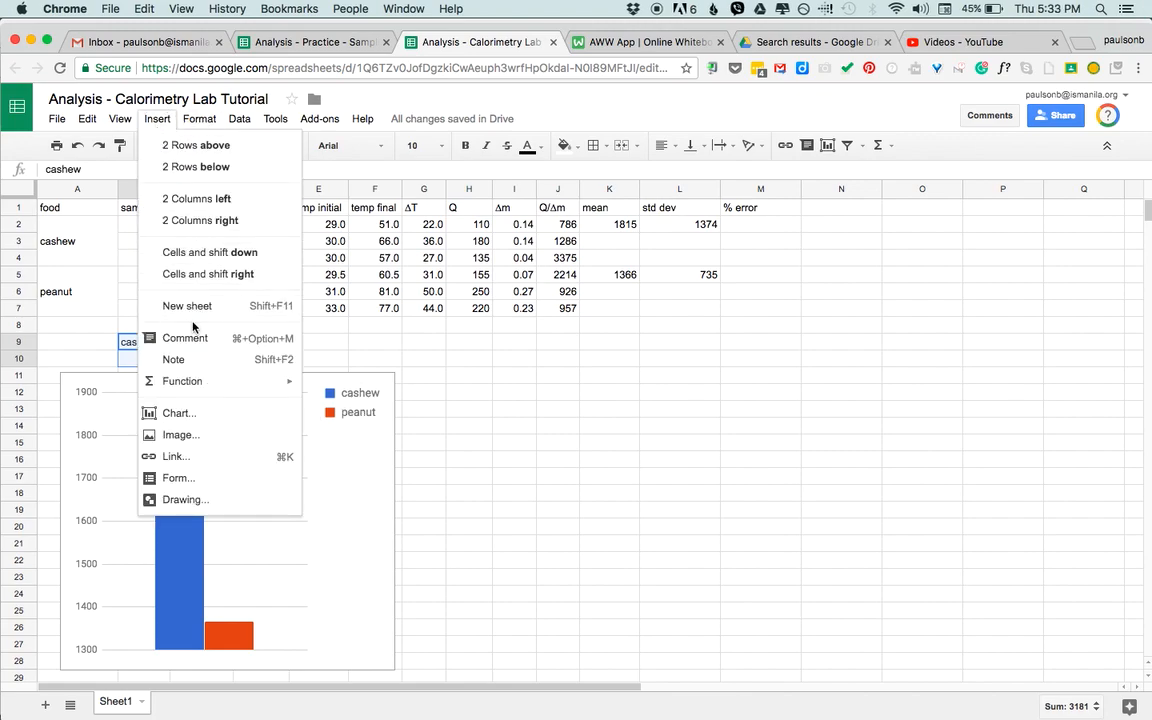
click(180, 412)
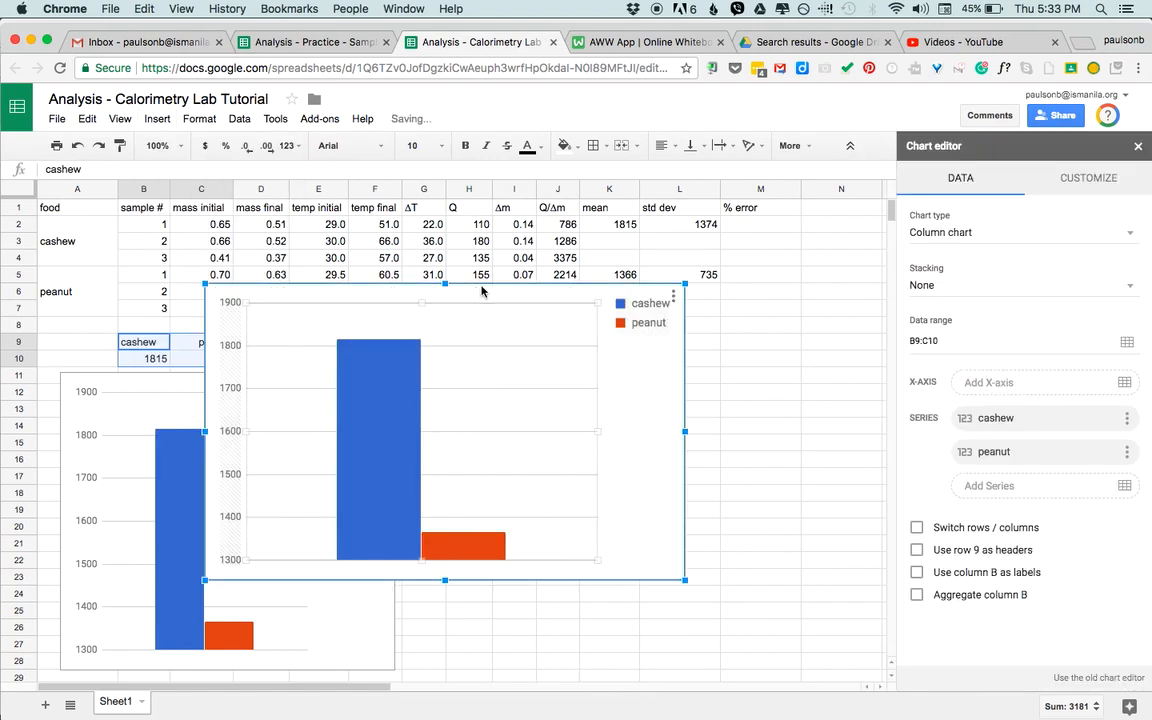
drag(672, 402, 679, 380)
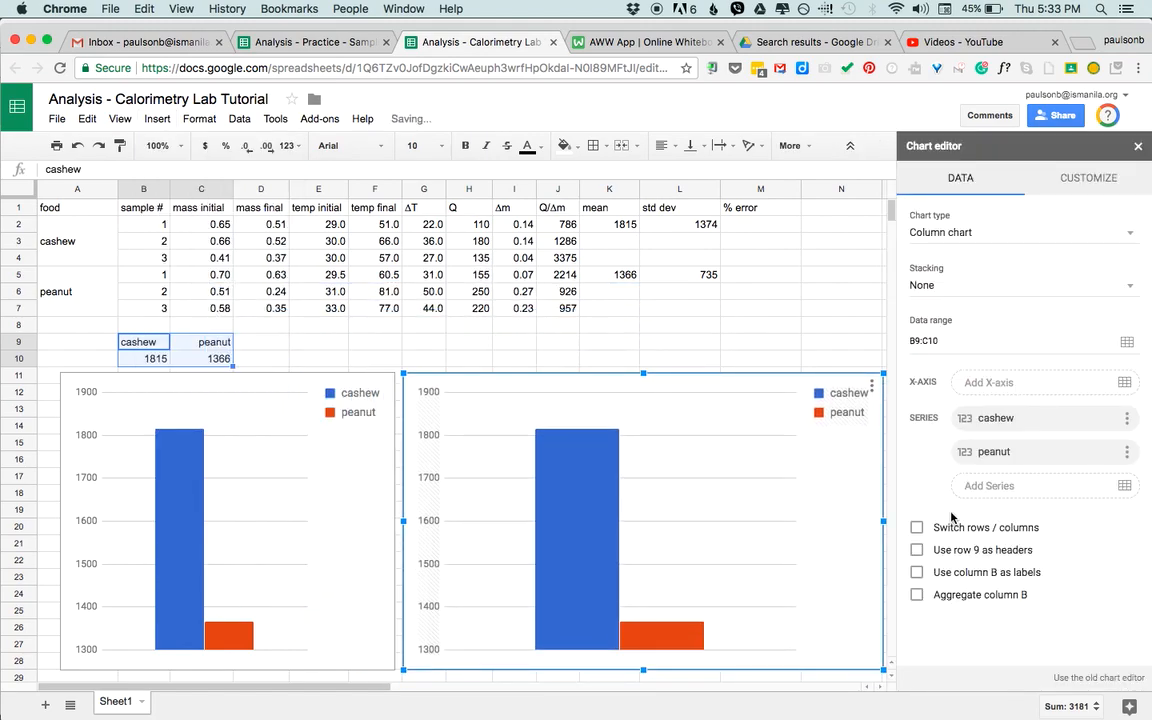
Use row 9 as headers for the second chart and narrow it slightly.
click(918, 553)
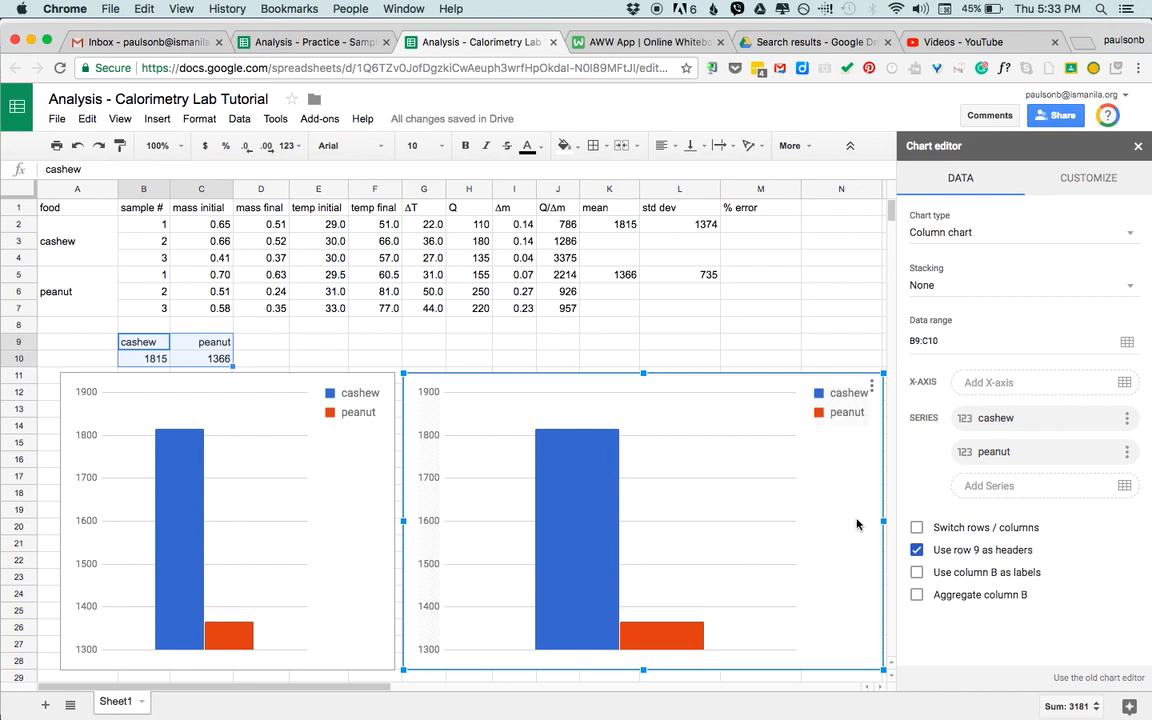
drag(883, 521, 855, 520)
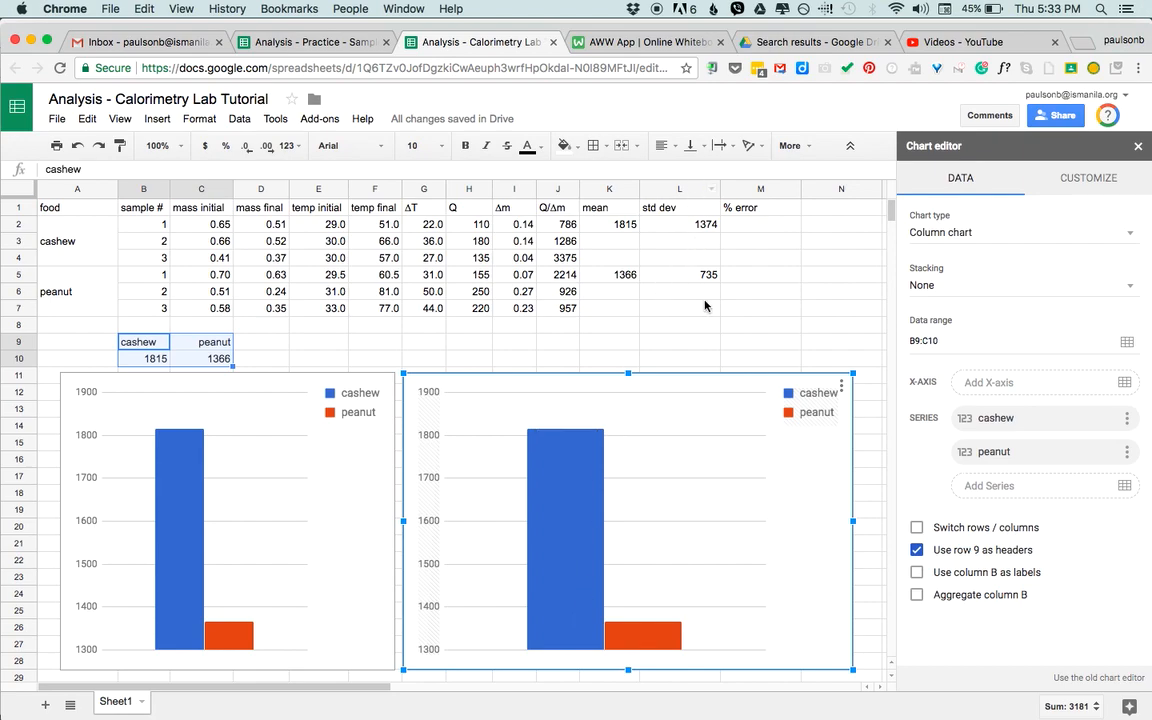
Add error bars to all series of the second chart.
click(1090, 183)
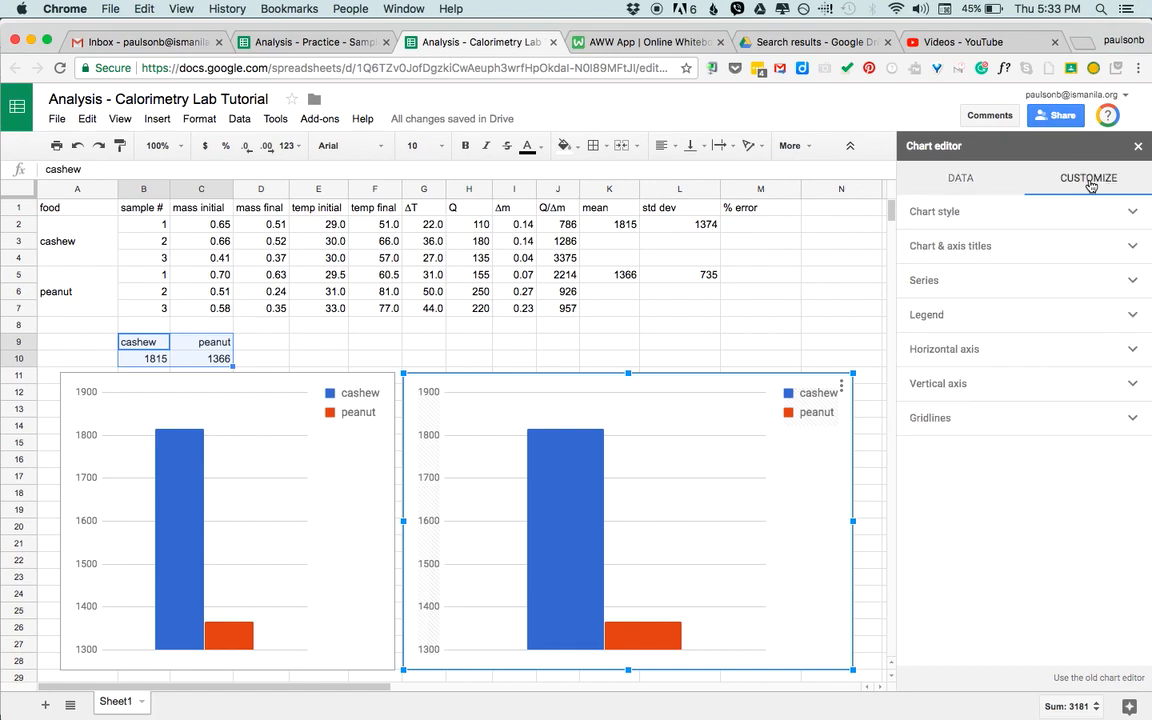
click(933, 281)
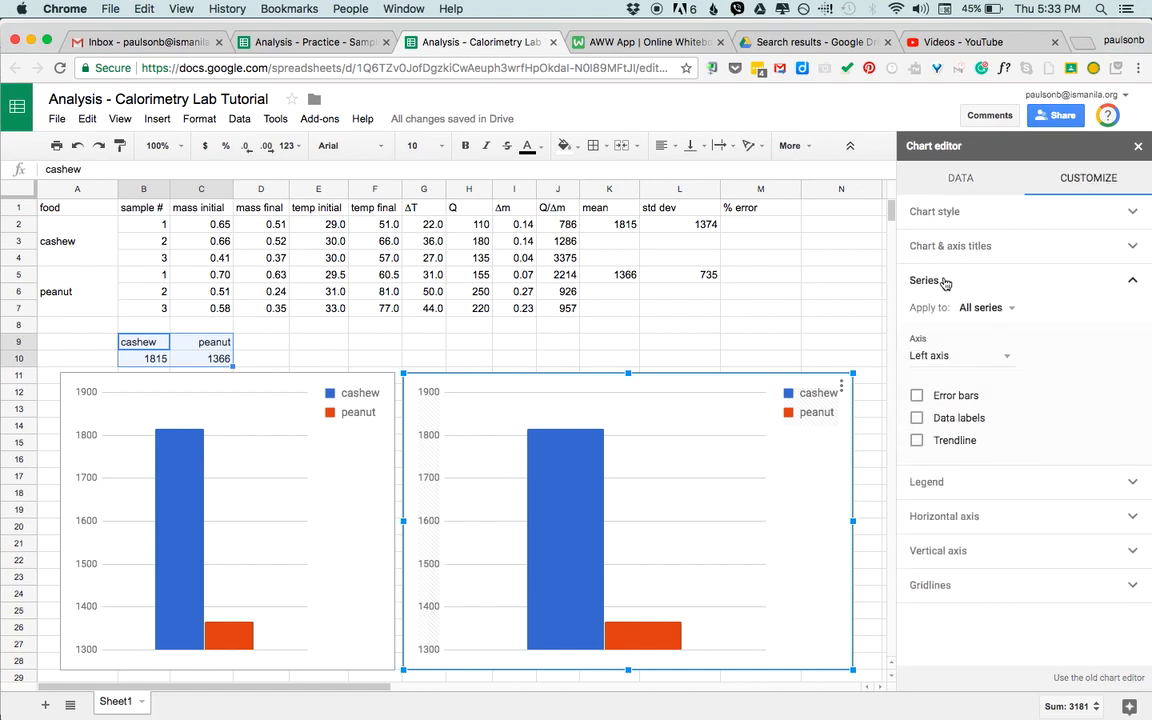
click(917, 397)
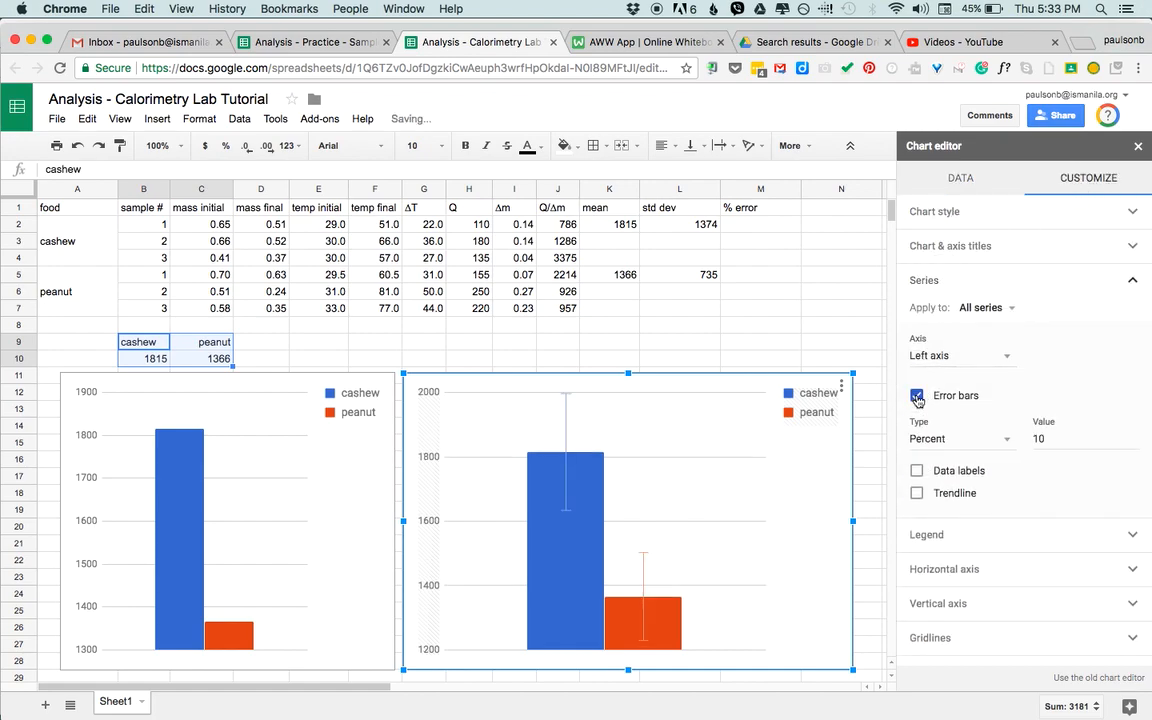
mouse_move(563, 481)
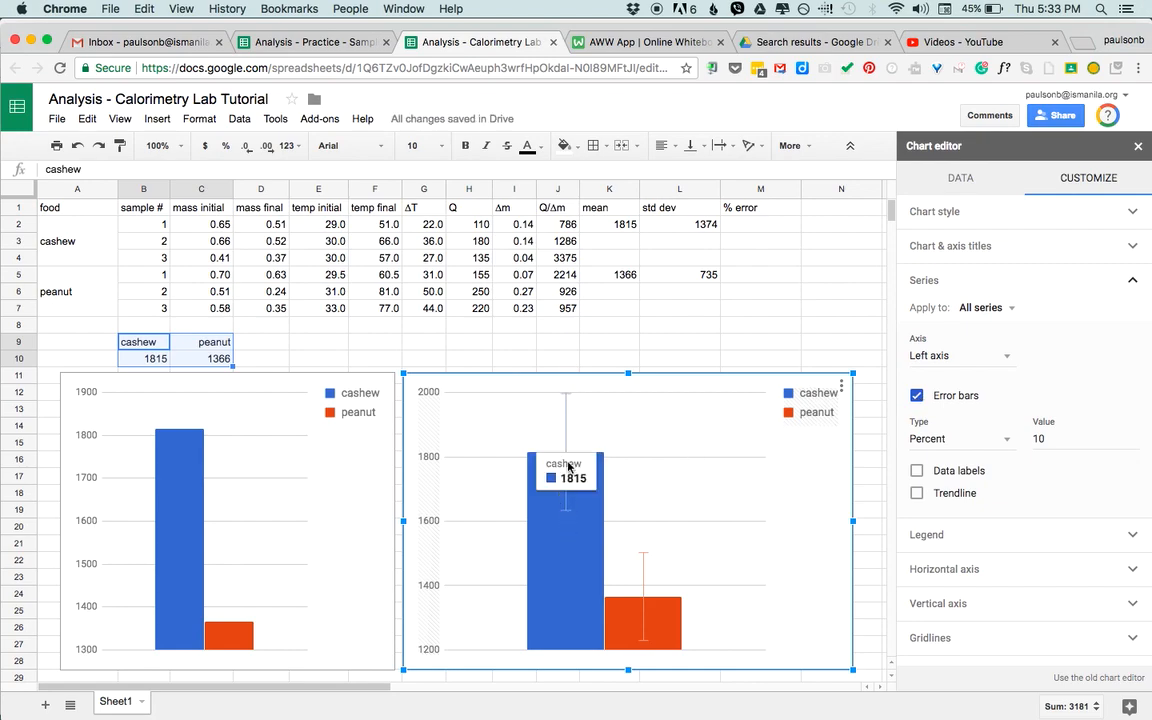
mouse_move(560, 580)
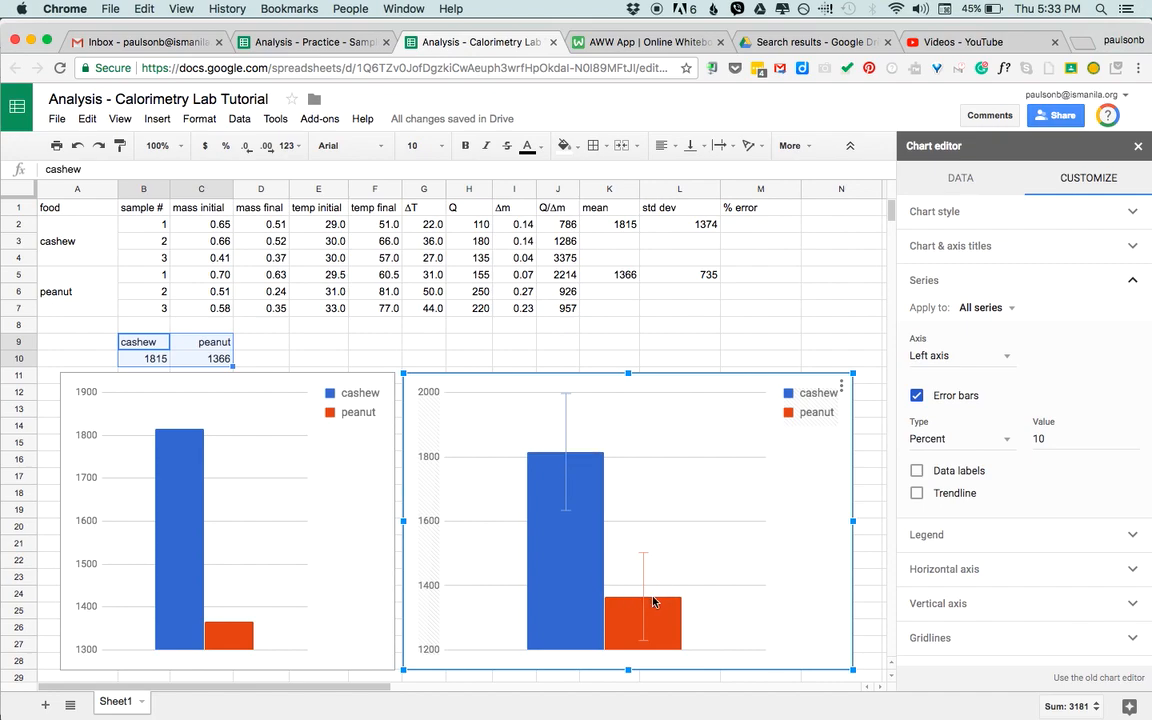
mouse_move(598, 468)
mouse_move(546, 500)
mouse_move(566, 524)
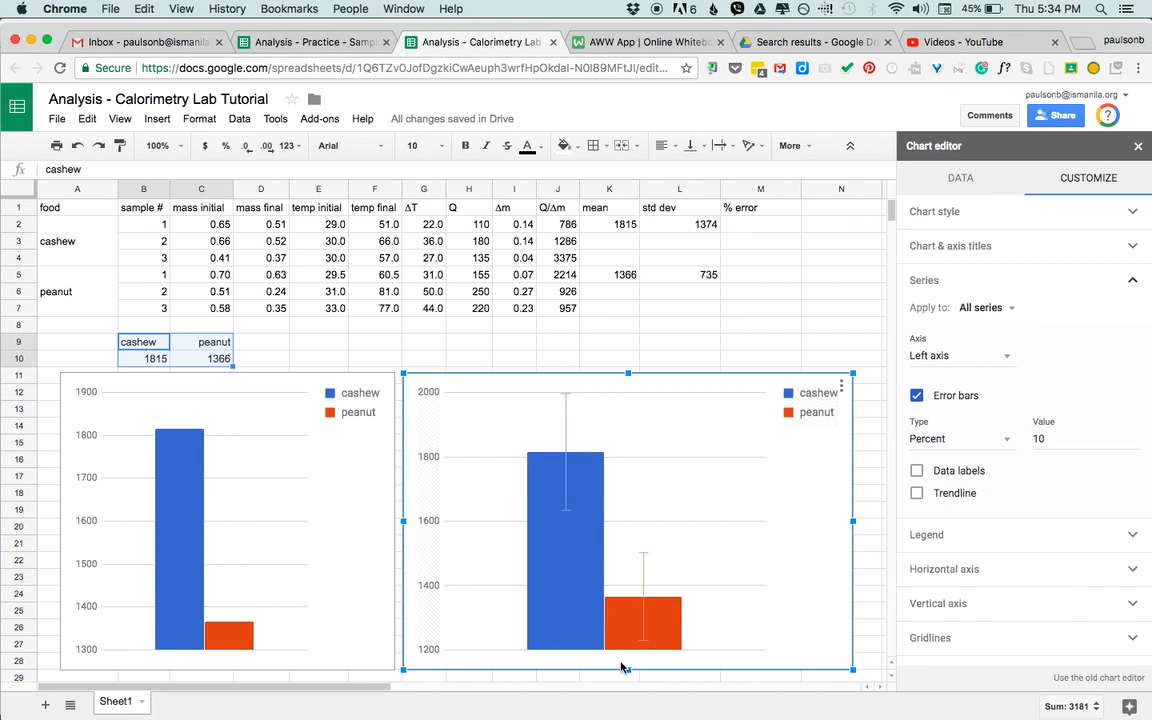
Change the cashew series' error bars in the second chart to a constant value of 1374.
click(998, 311)
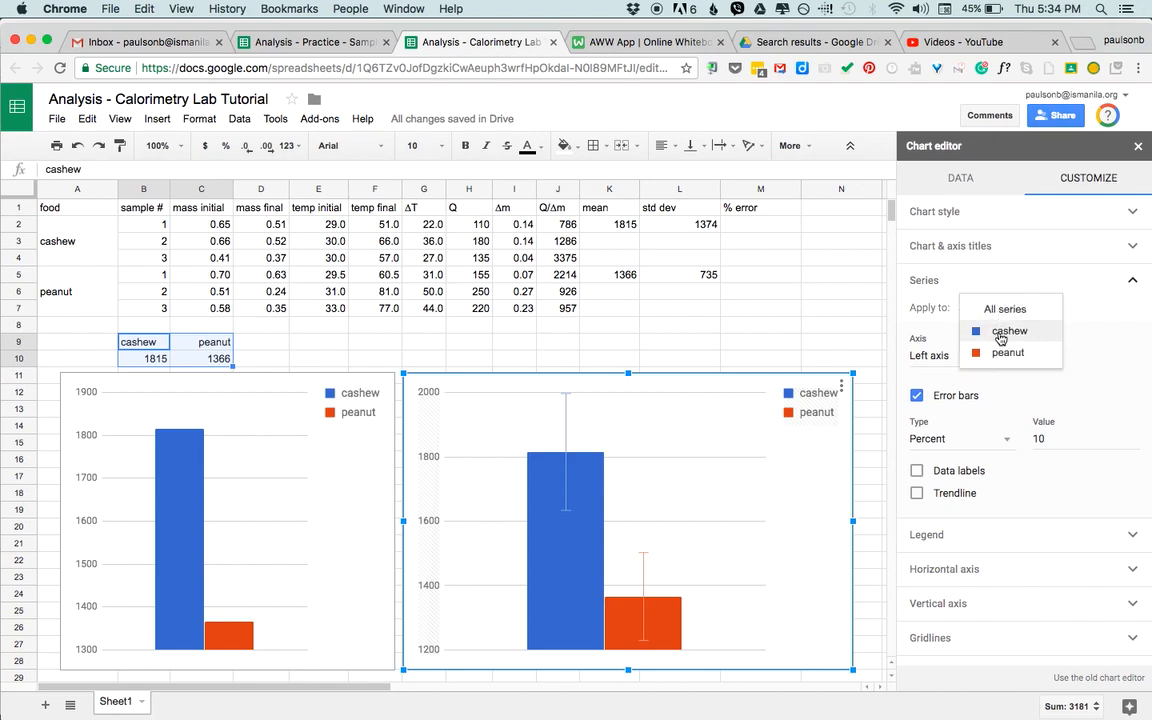
click(1003, 330)
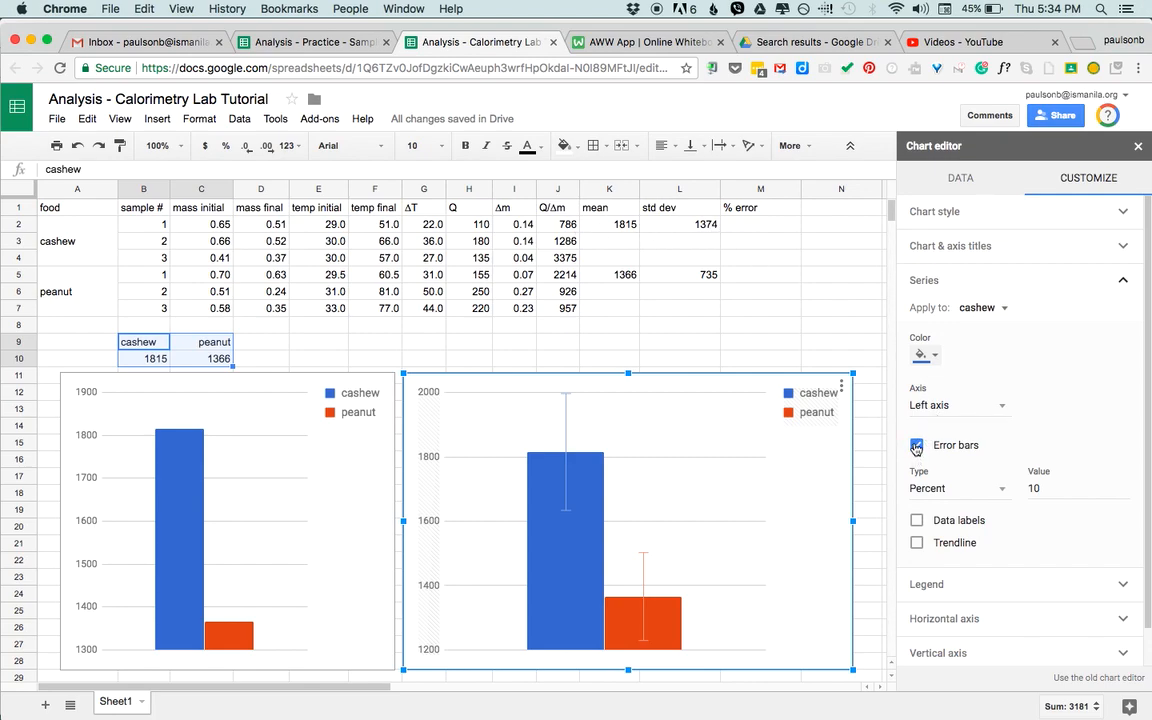
click(1004, 493)
click(938, 452)
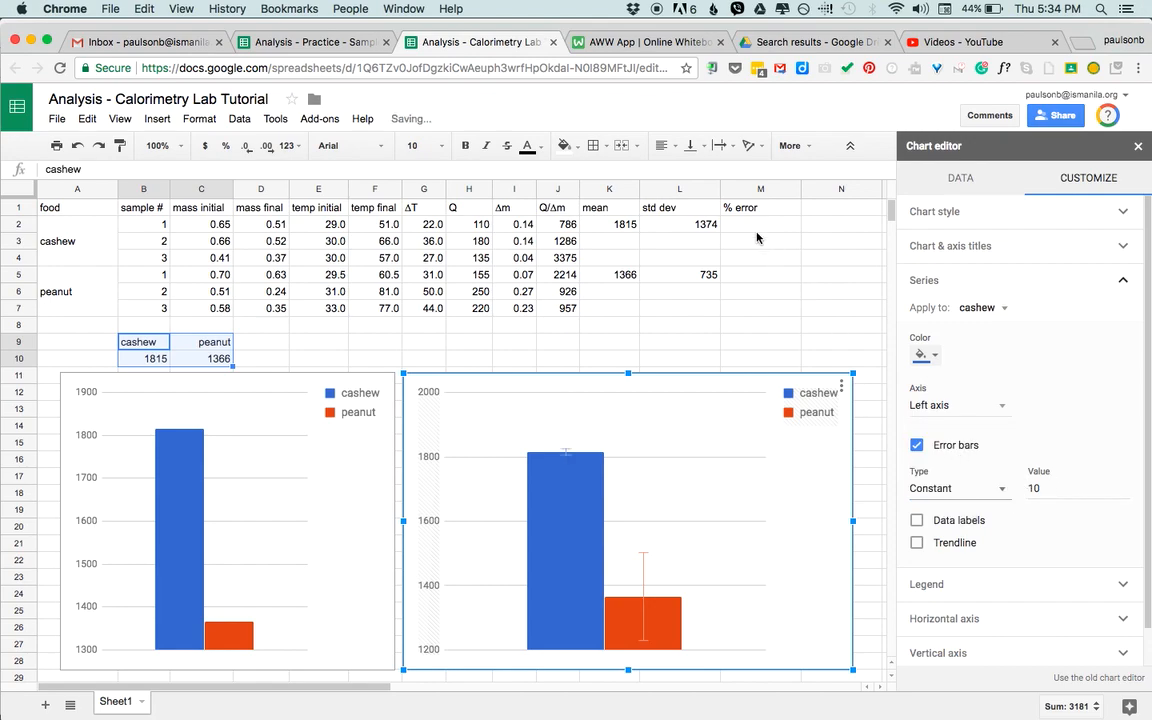
click(1046, 487)
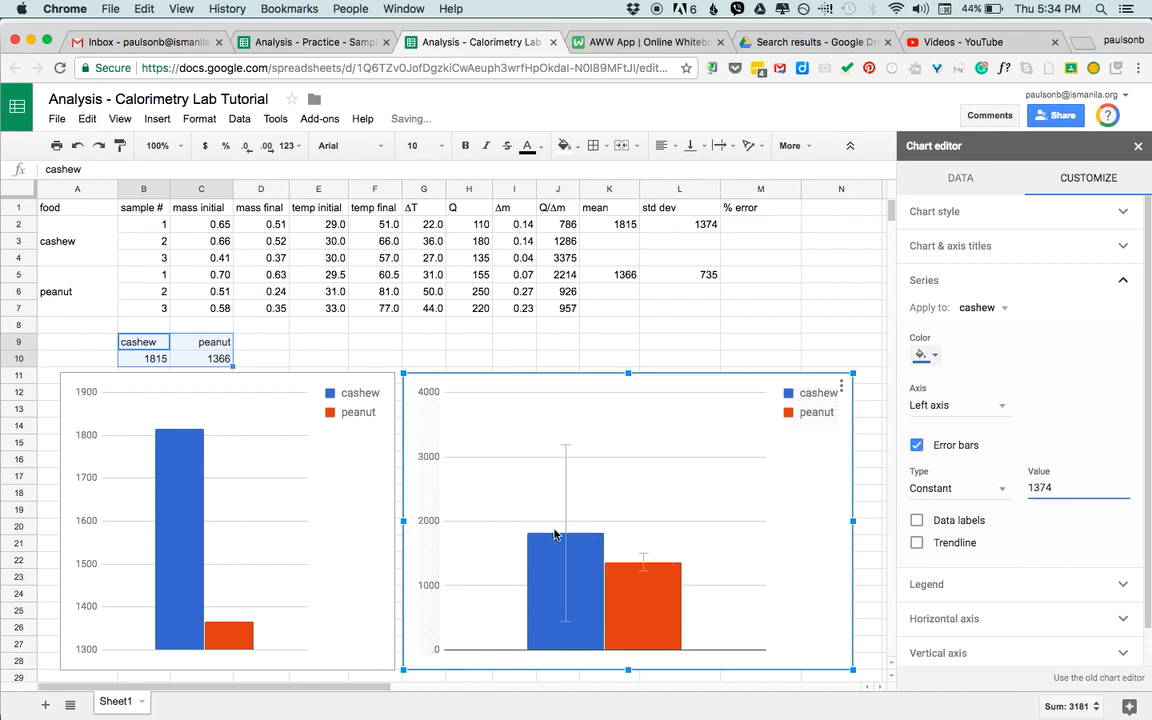
Change the peanut series' error bars in the second chart to a constant value of 735.
mouse_move(563, 553)
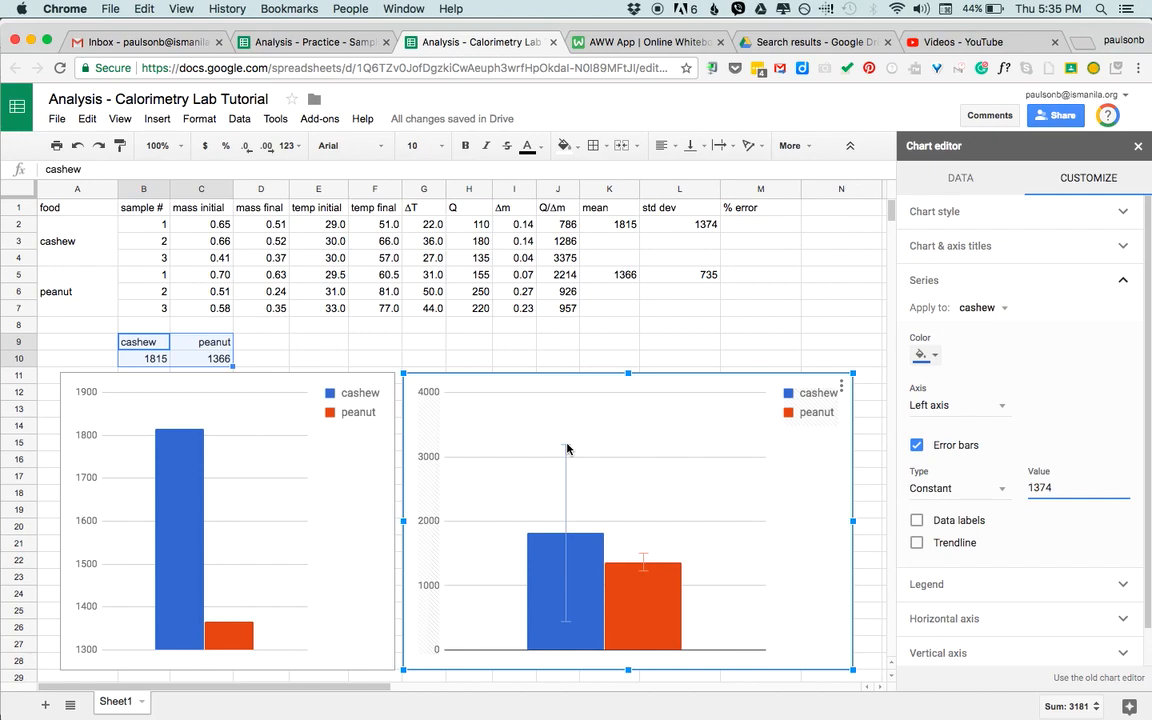
mouse_move(570, 633)
click(998, 306)
click(990, 333)
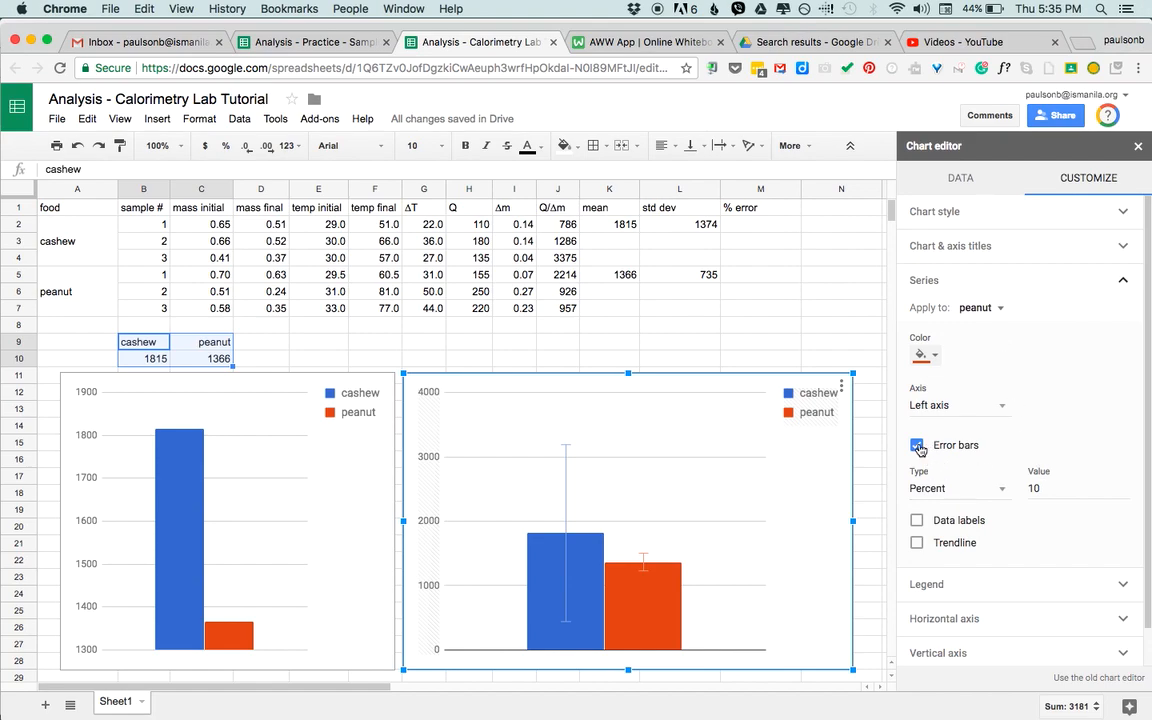
click(930, 488)
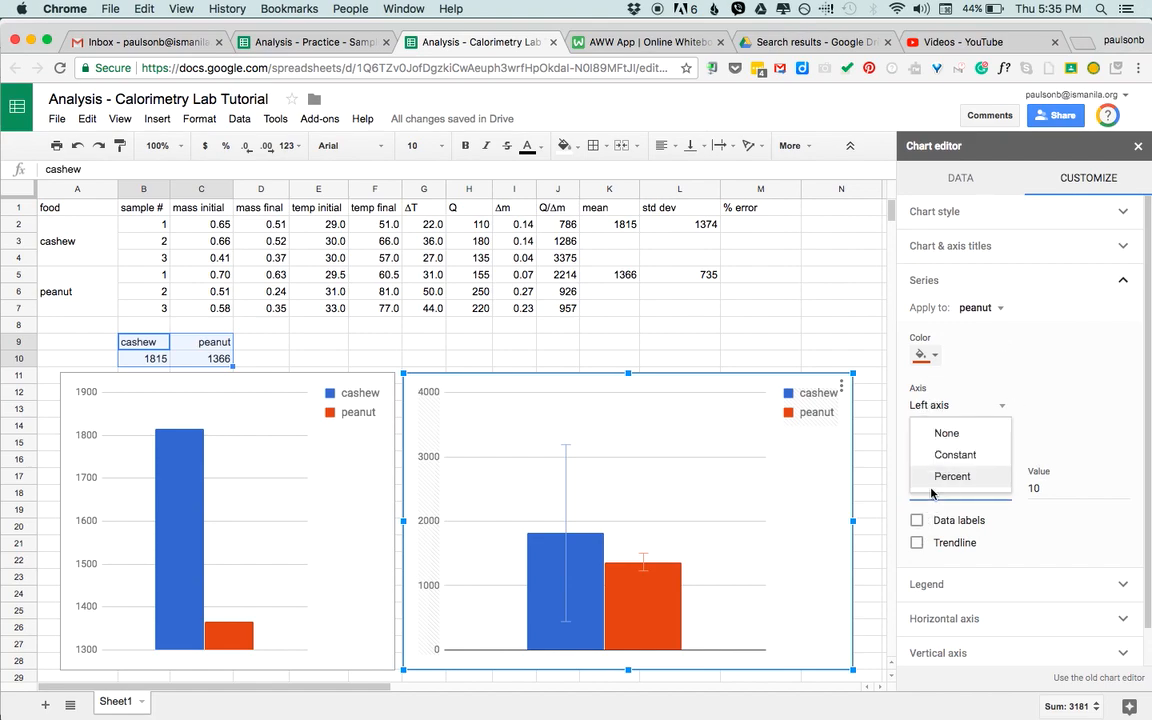
click(950, 455)
click(1038, 487)
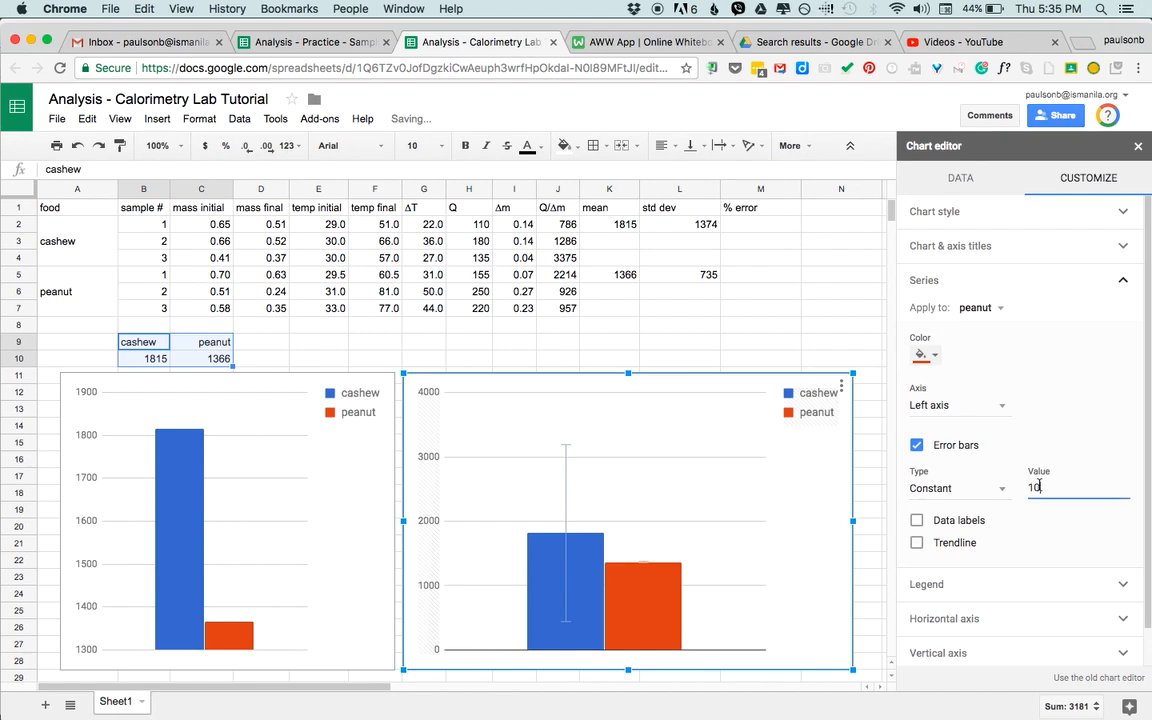
text(735)
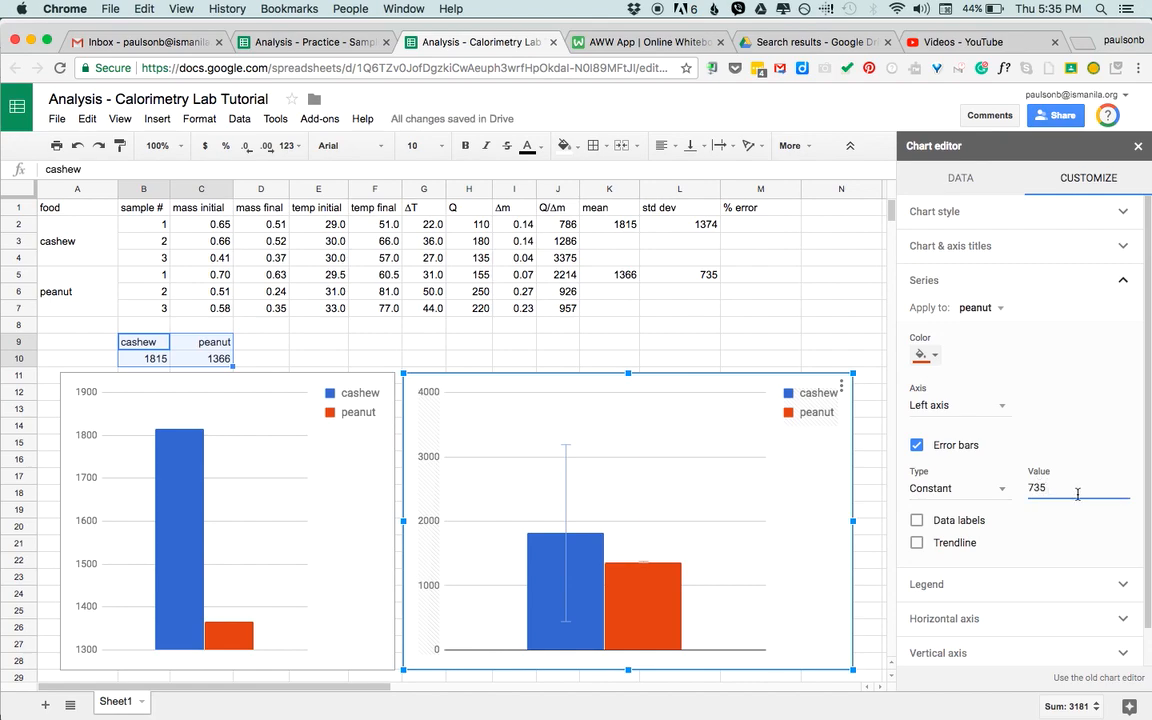
Leave the peanut series without data labels and narrow the second chart so it ends within column M.
click(917, 520)
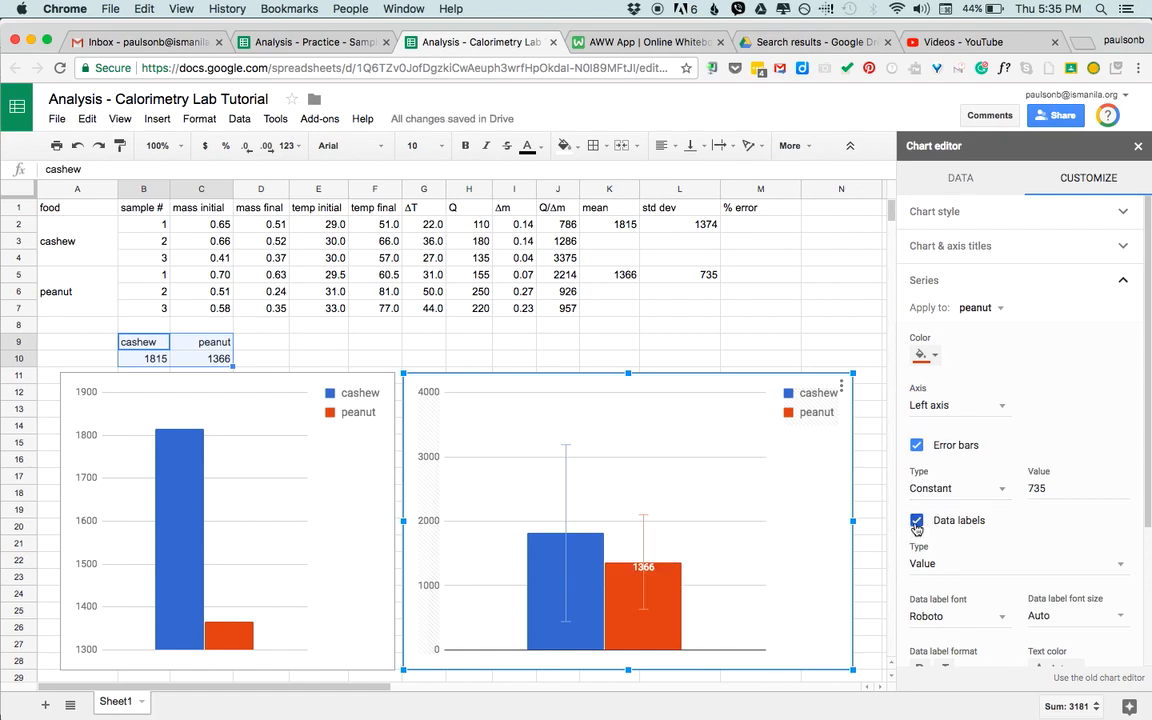
click(916, 522)
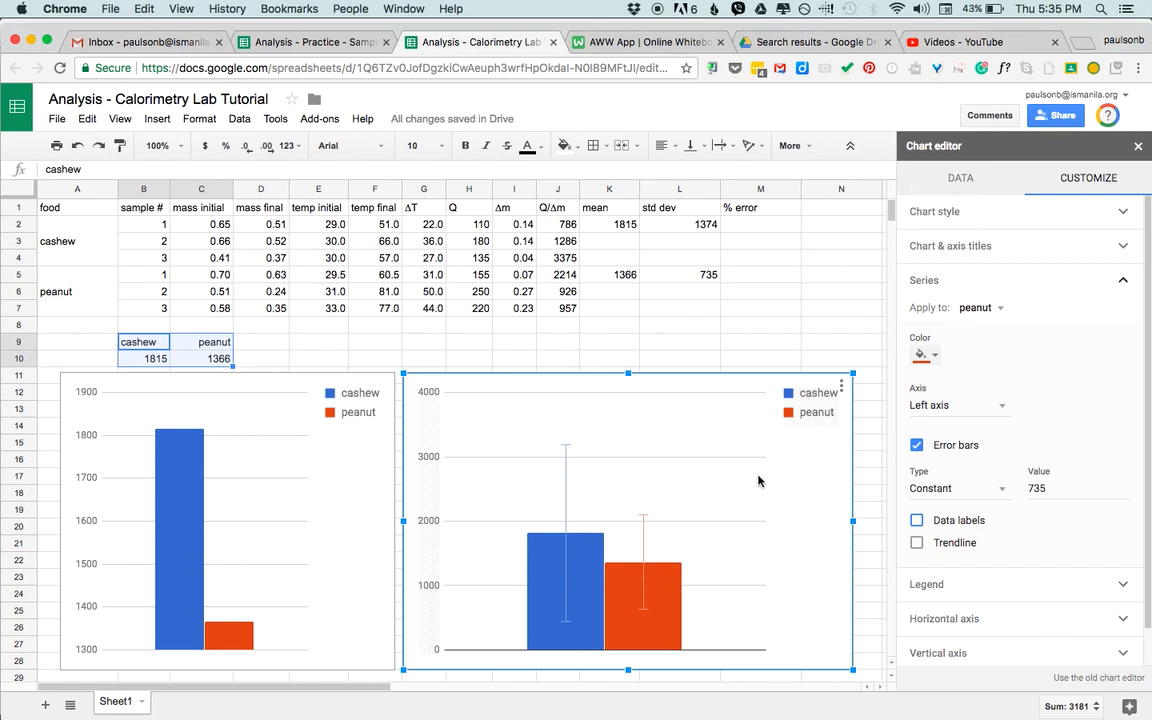
drag(853, 521, 797, 521)
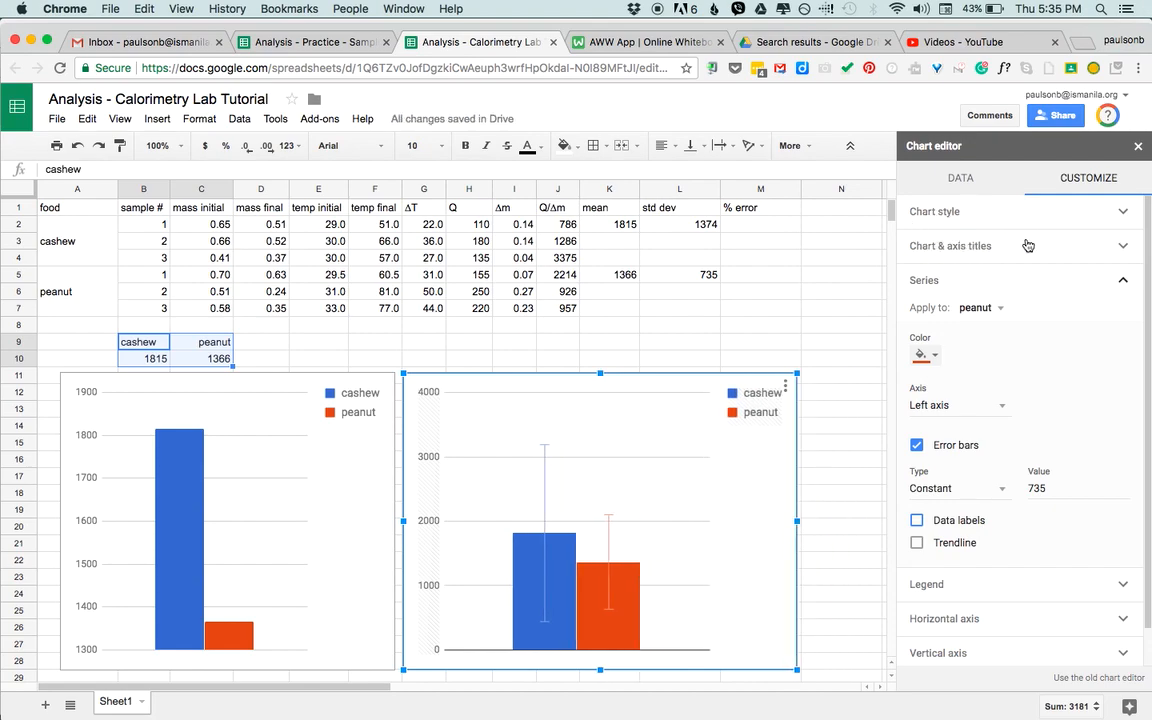
Set the second chart's title to "Descriptive Title".
click(948, 245)
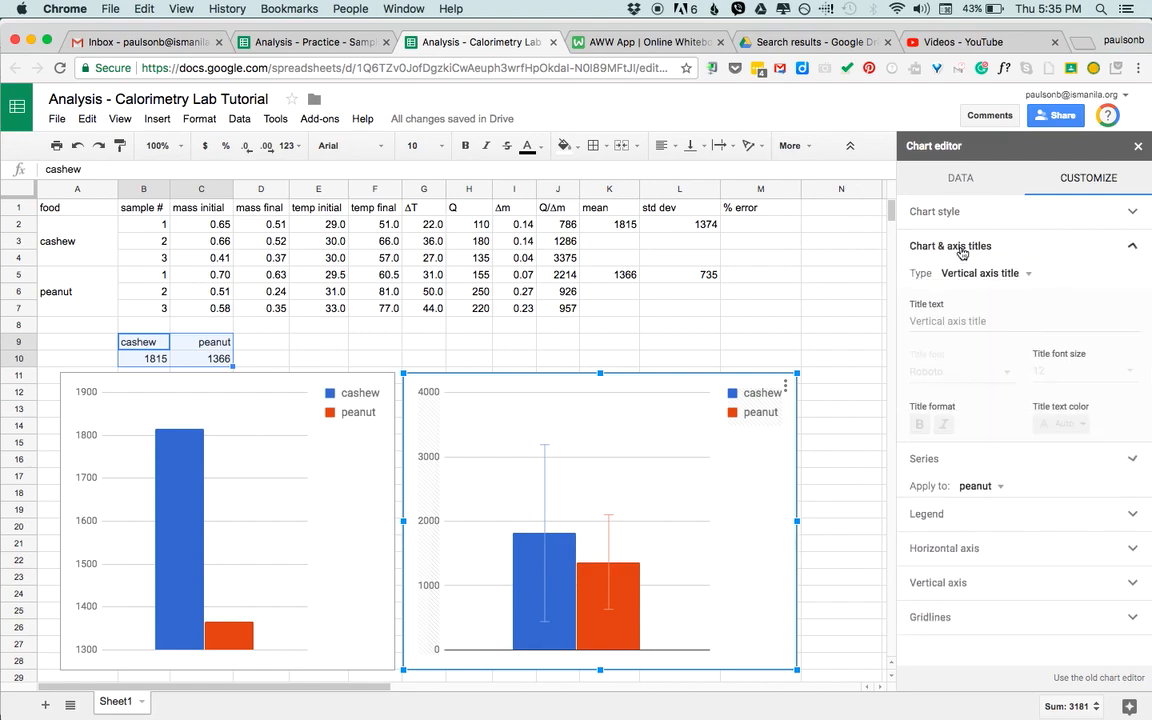
click(1000, 274)
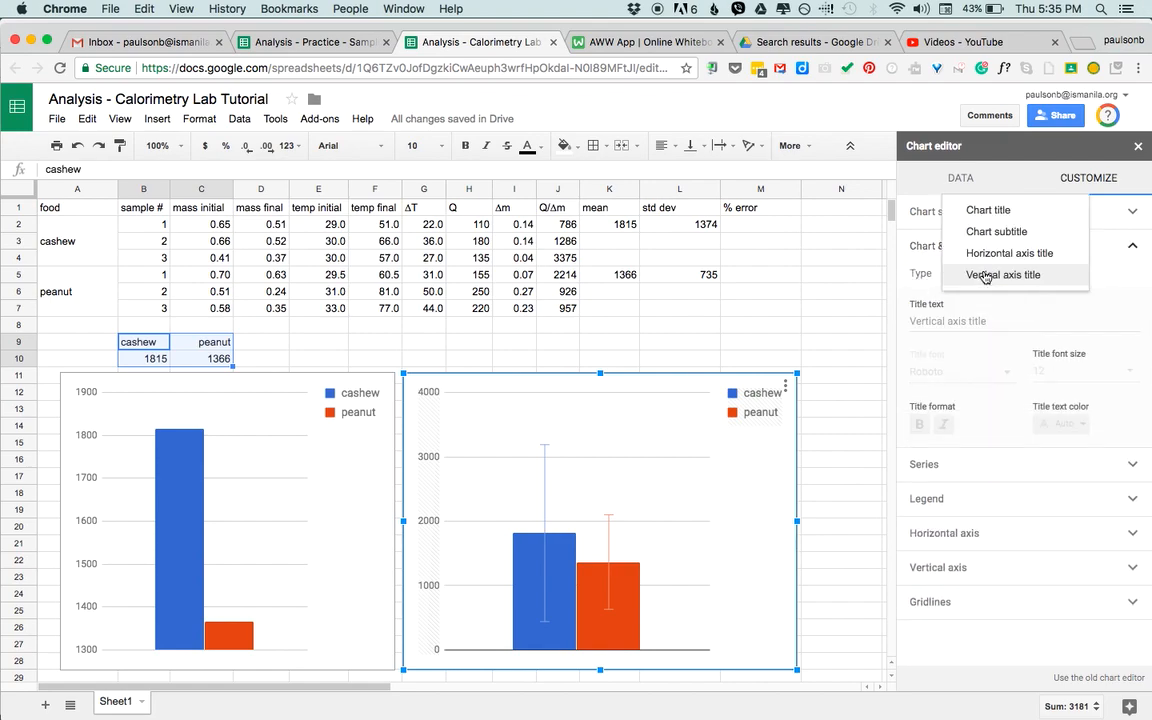
click(990, 214)
click(927, 321)
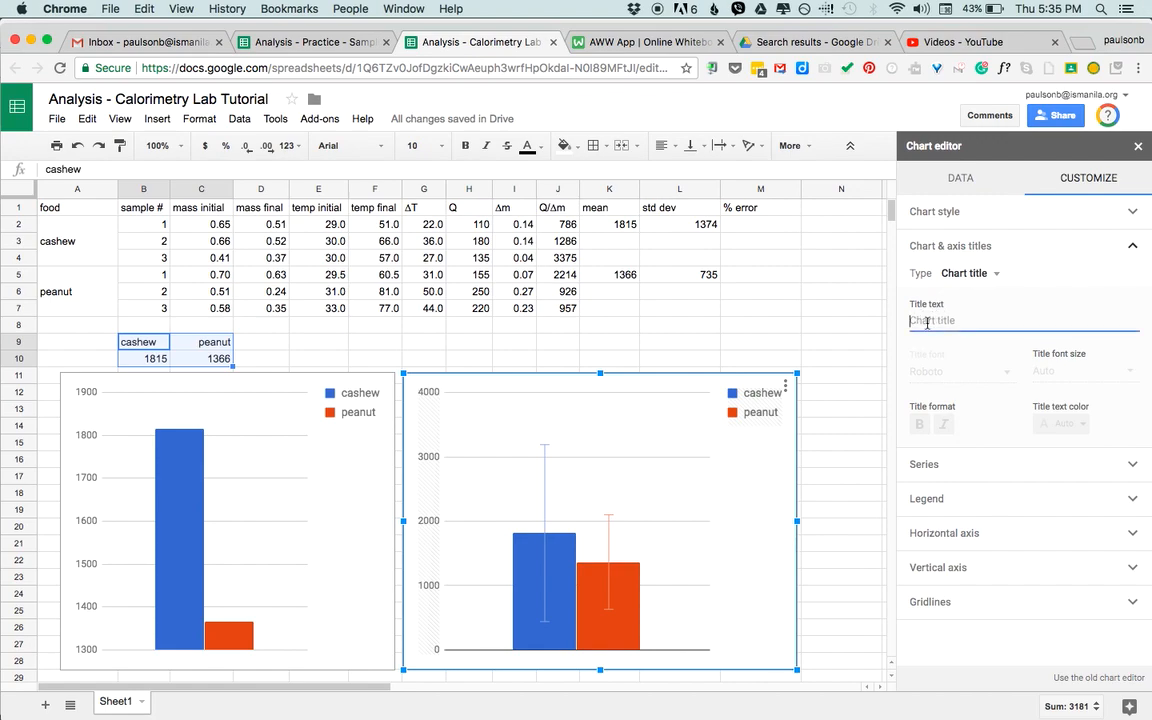
text(Descriptive Title)
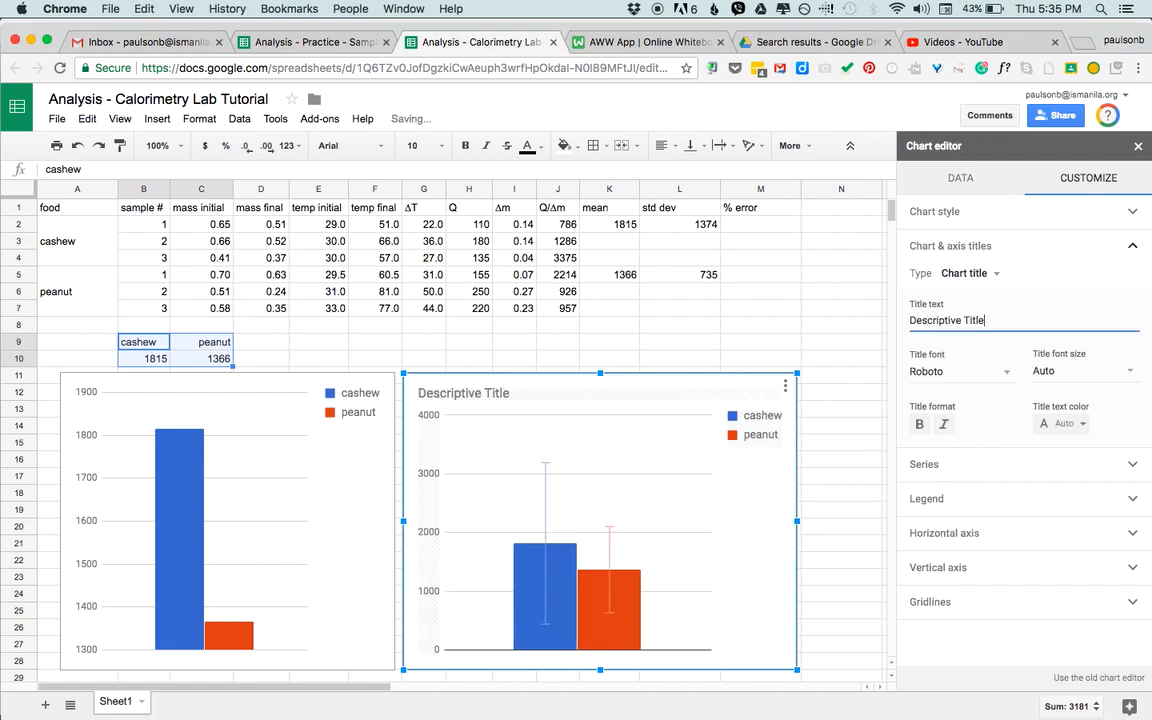
Add the subtitle "error bars indicate ± 1 Sx" to the second chart.
click(998, 276)
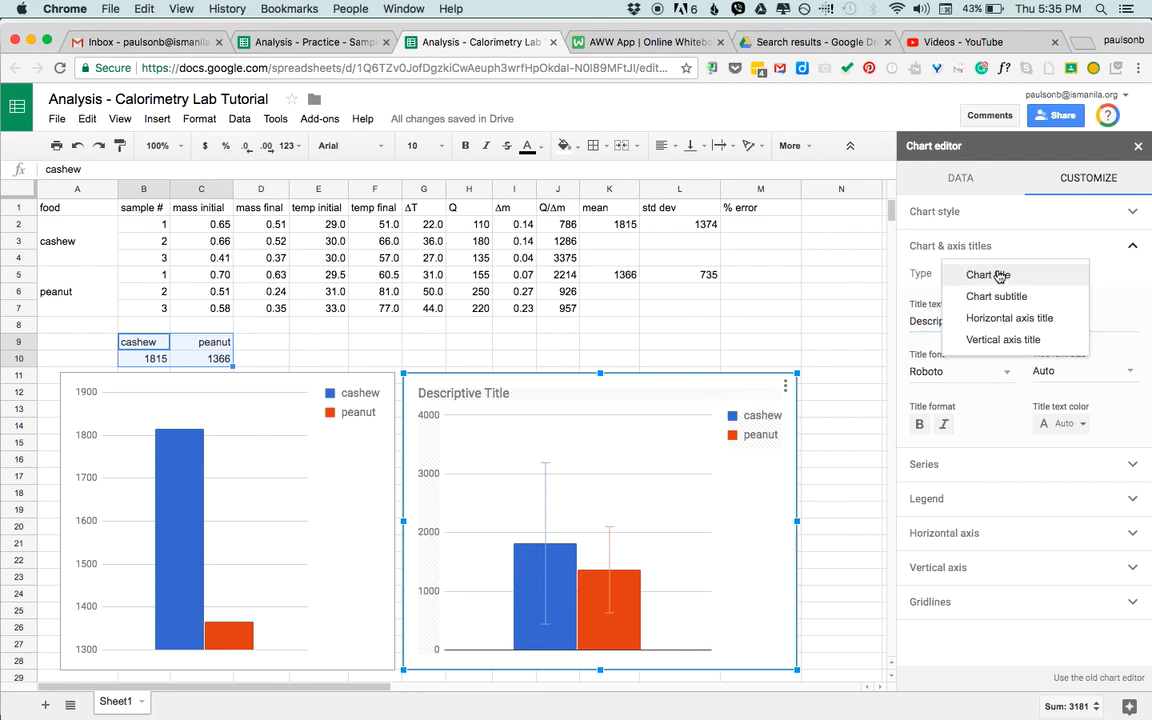
click(976, 297)
click(932, 322)
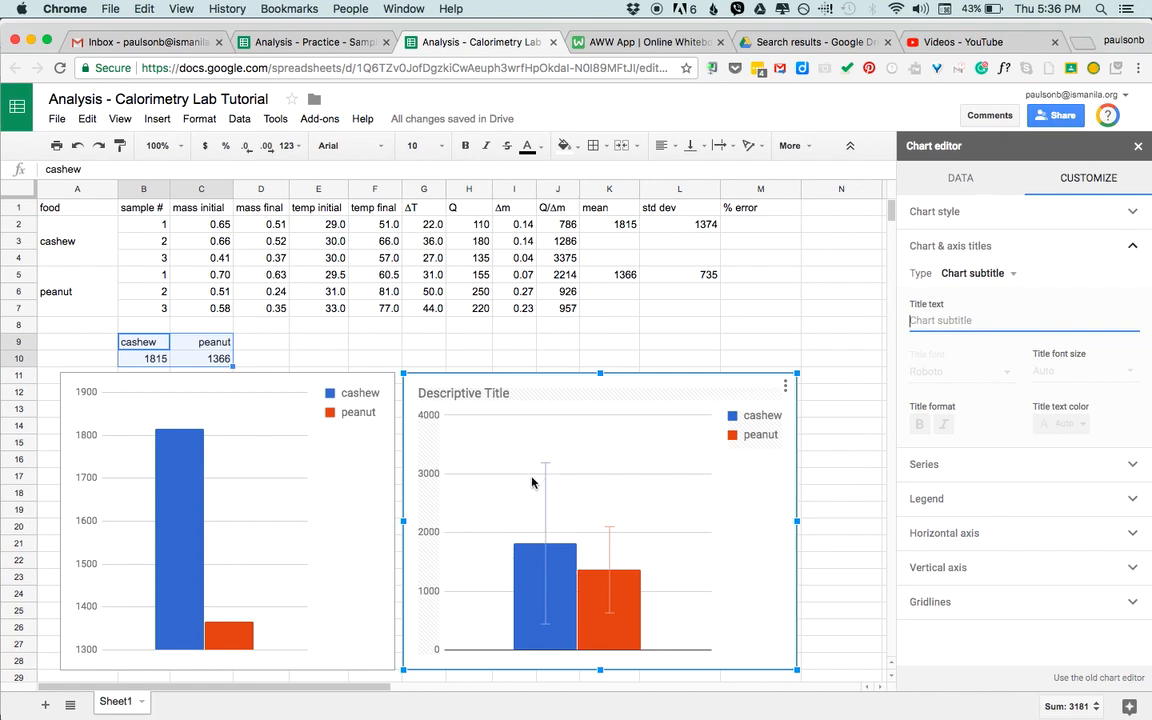
mouse_move(547, 556)
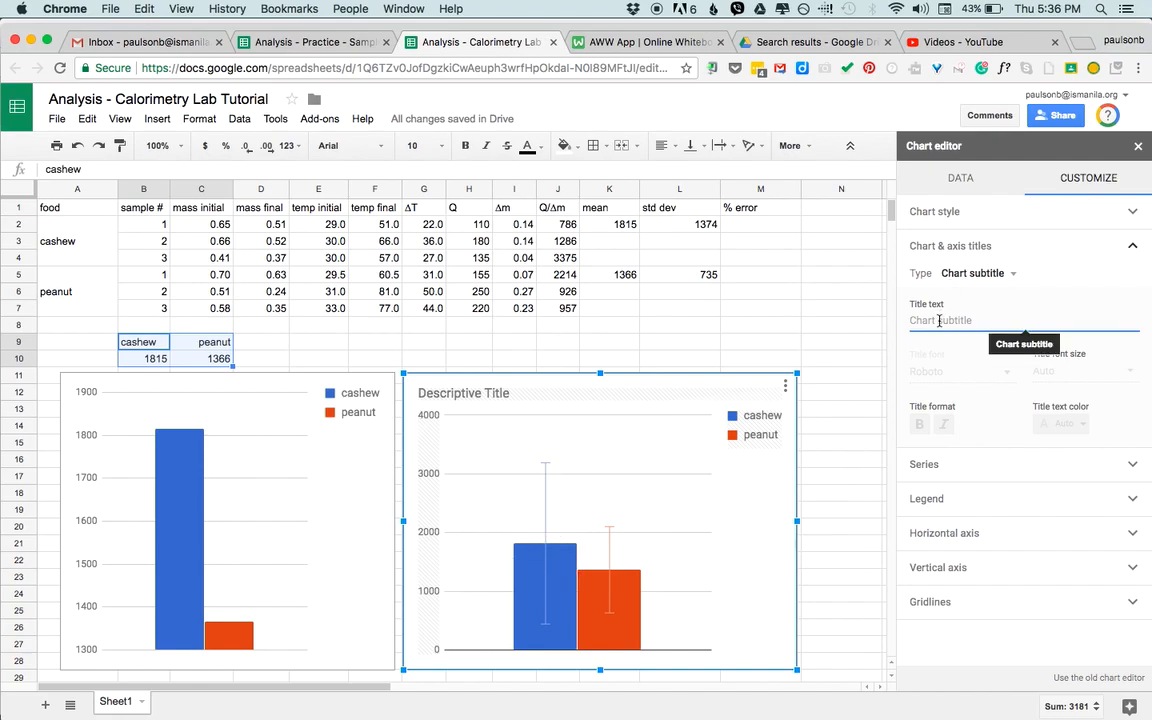
text(error bars indicate)
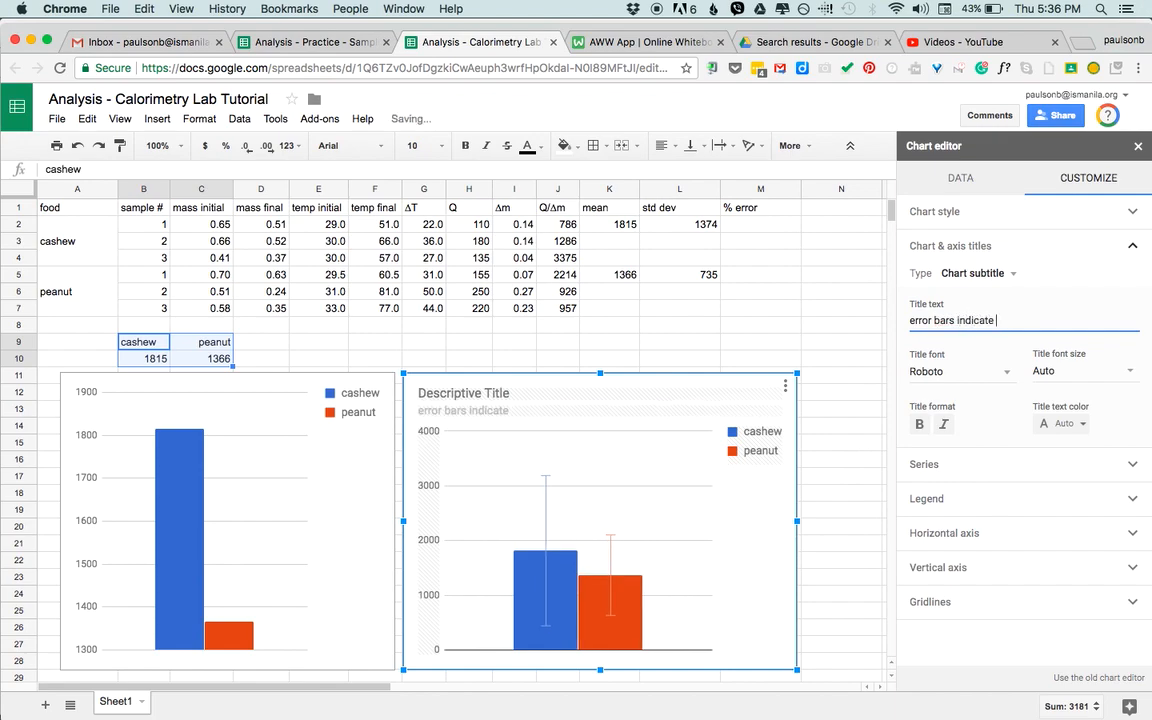
text(± 1 Sx)
click(996, 344)
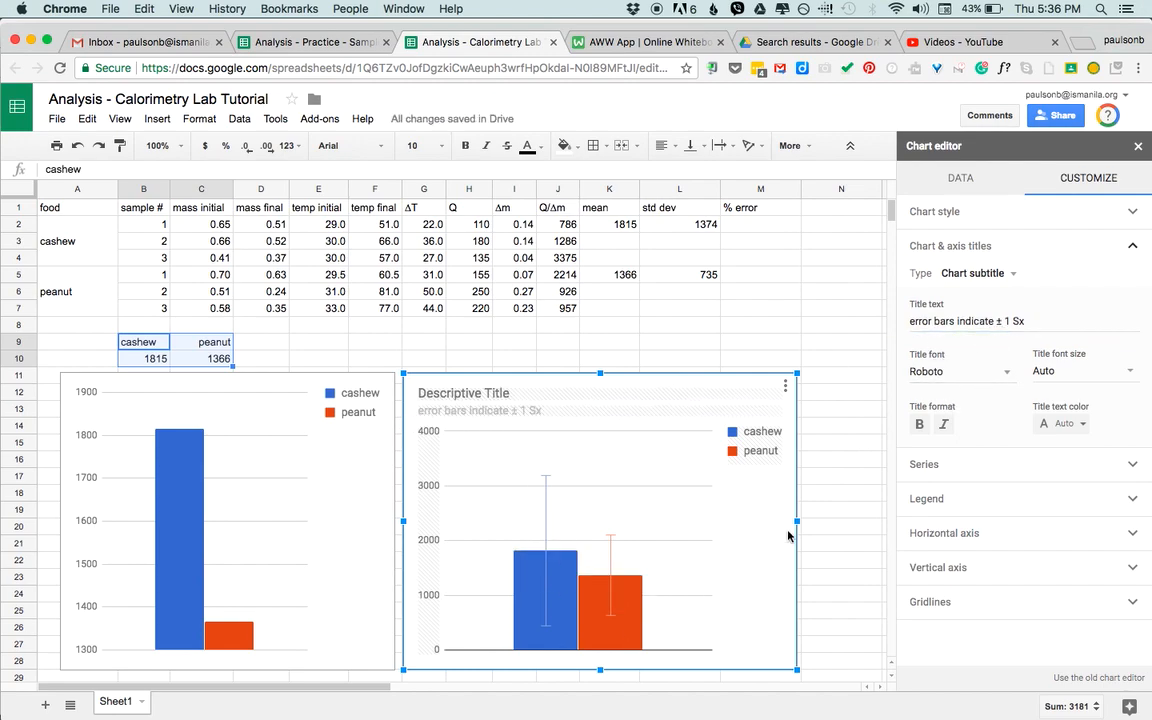
Try the second chart with its legend position set to None, and set the position back to Right.
click(977, 274)
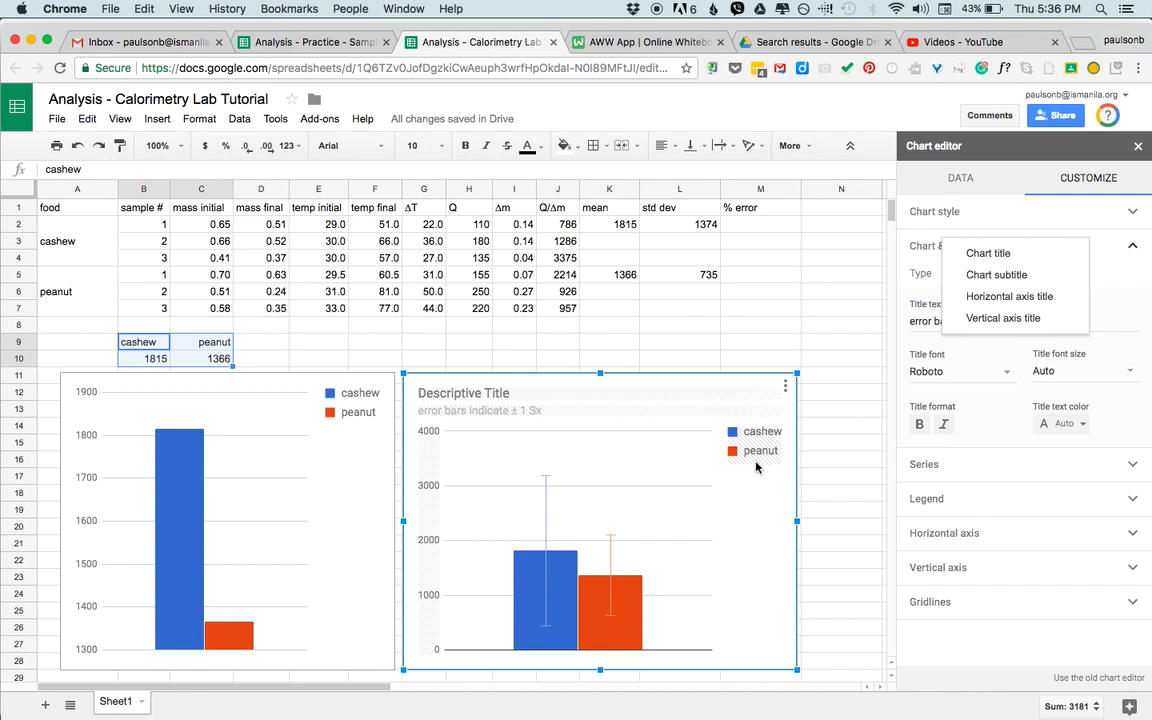
click(939, 510)
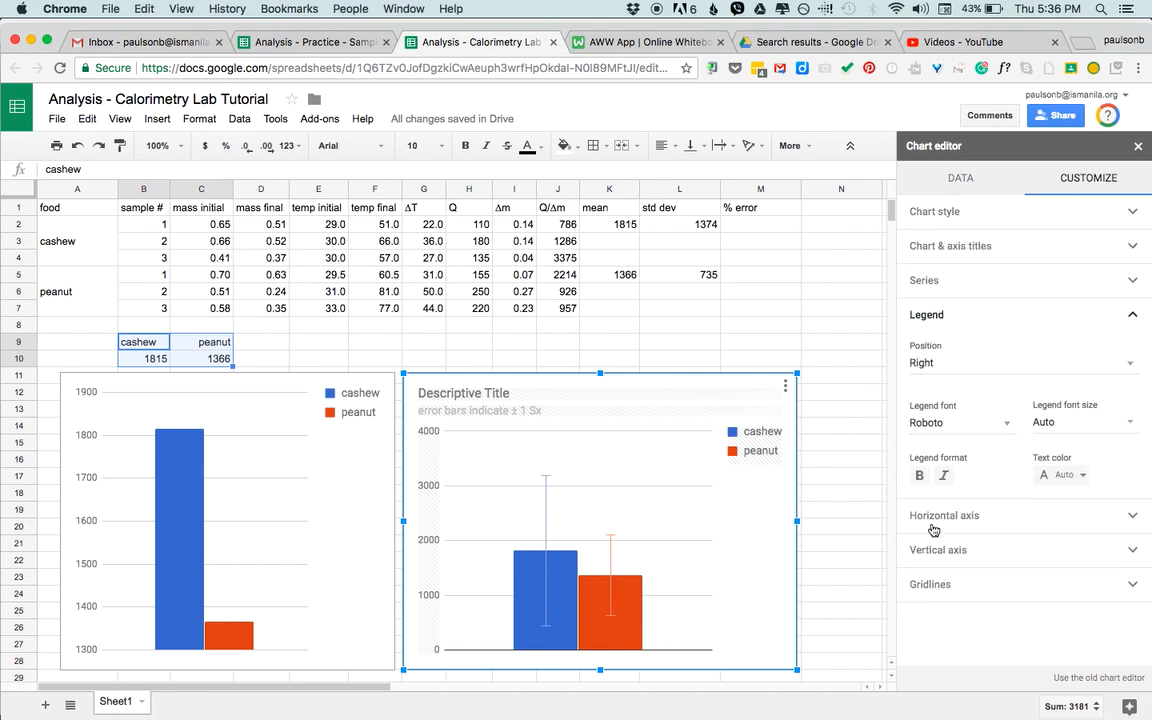
click(930, 362)
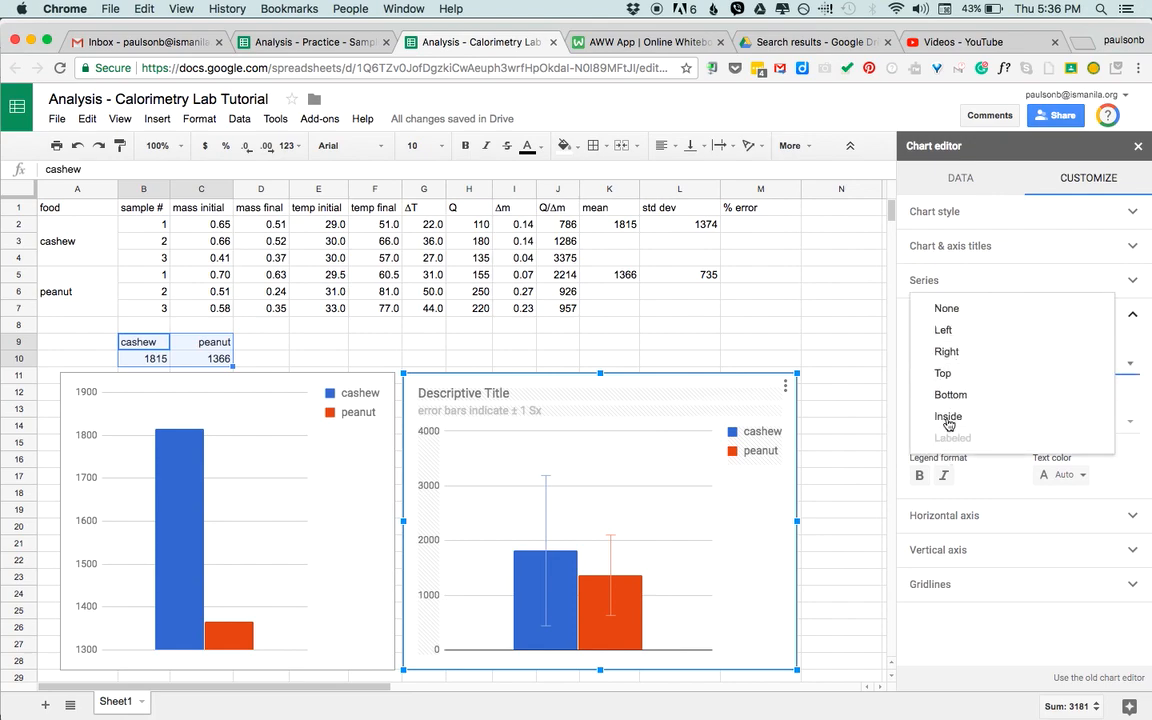
click(944, 309)
click(940, 314)
click(938, 314)
click(932, 351)
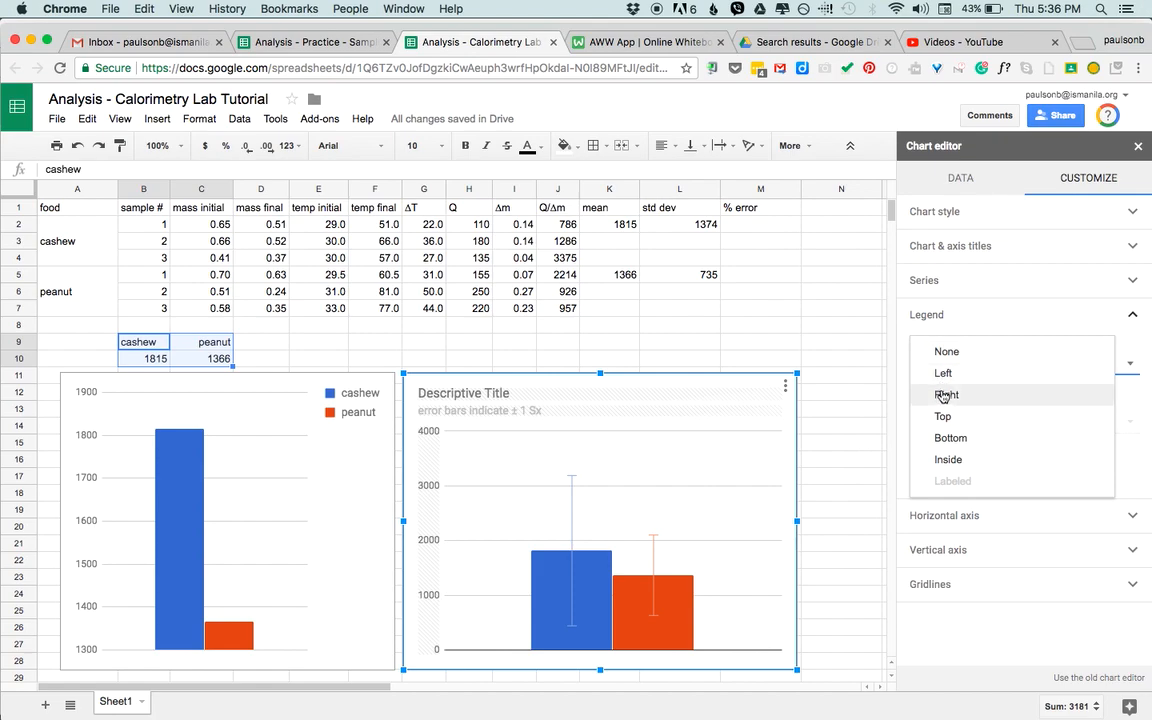
click(946, 392)
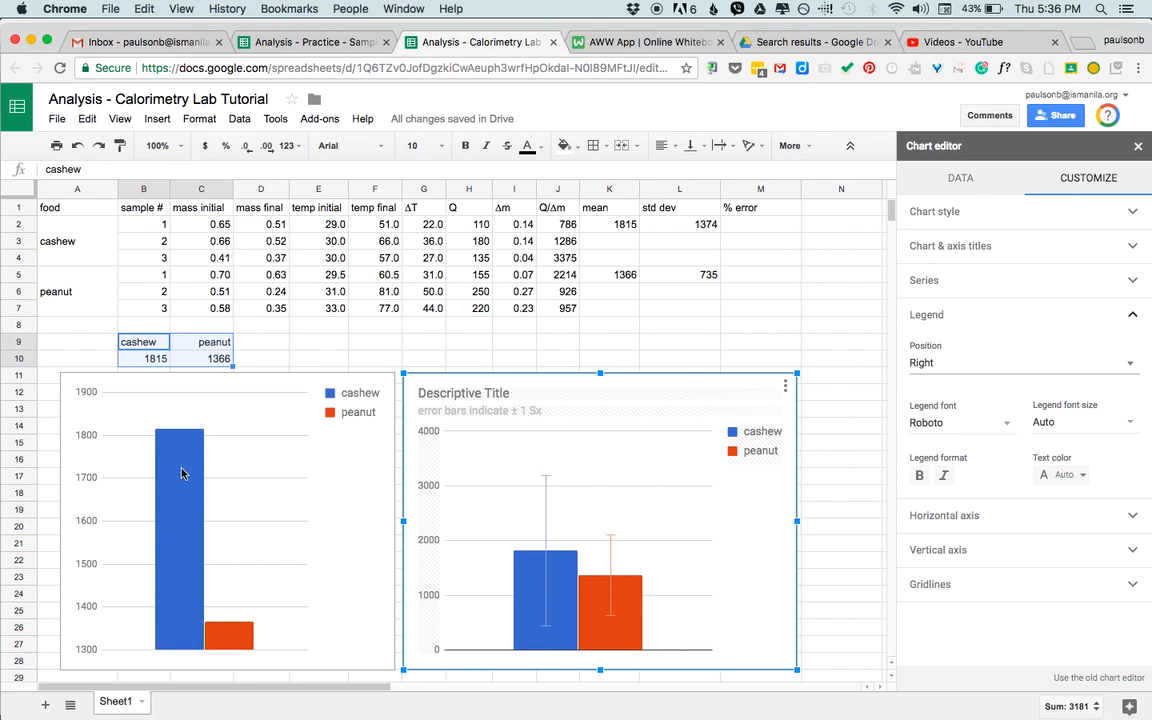
View the error bar example on the "graphing Sx (groups / bar)" sheet of the practice spreadsheet and return to the calorimetry spreadsheet.
mouse_move(636, 596)
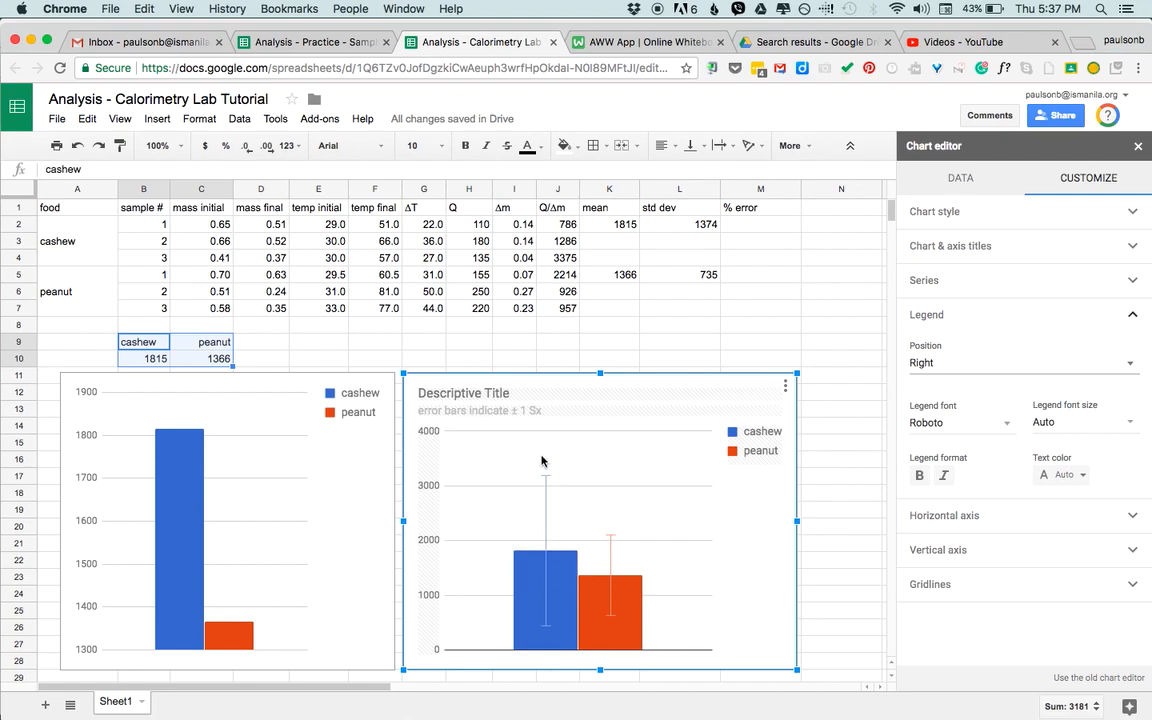
mouse_move(551, 638)
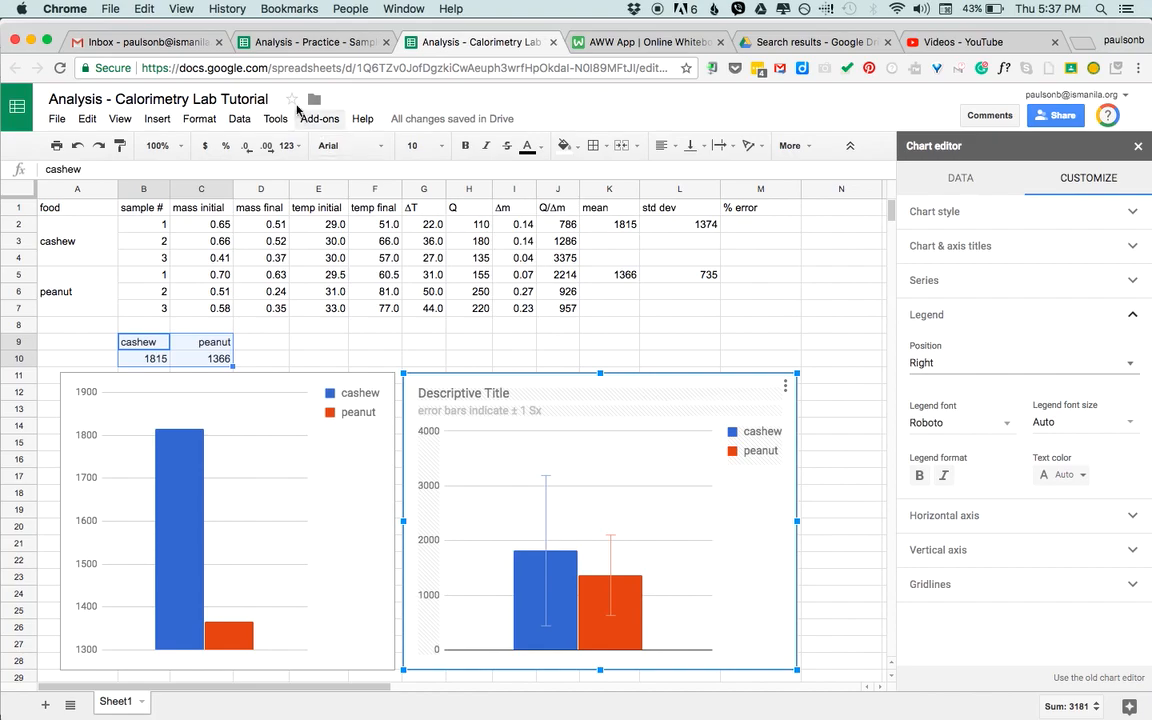
click(298, 44)
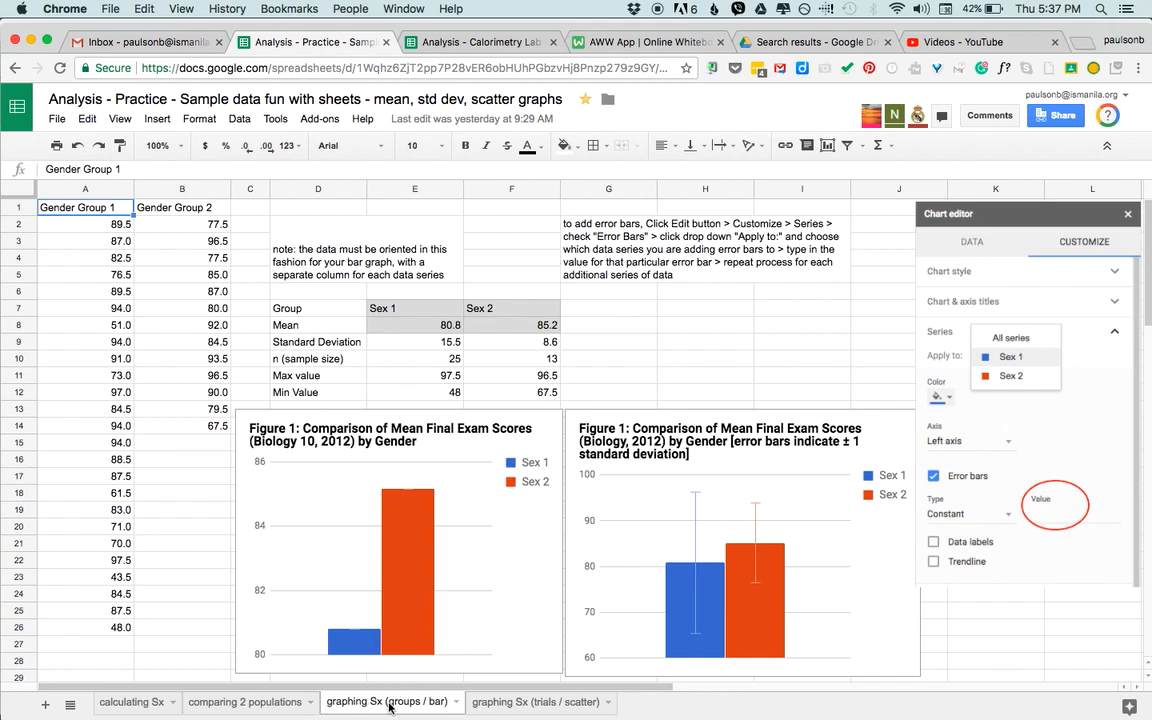
click(478, 43)
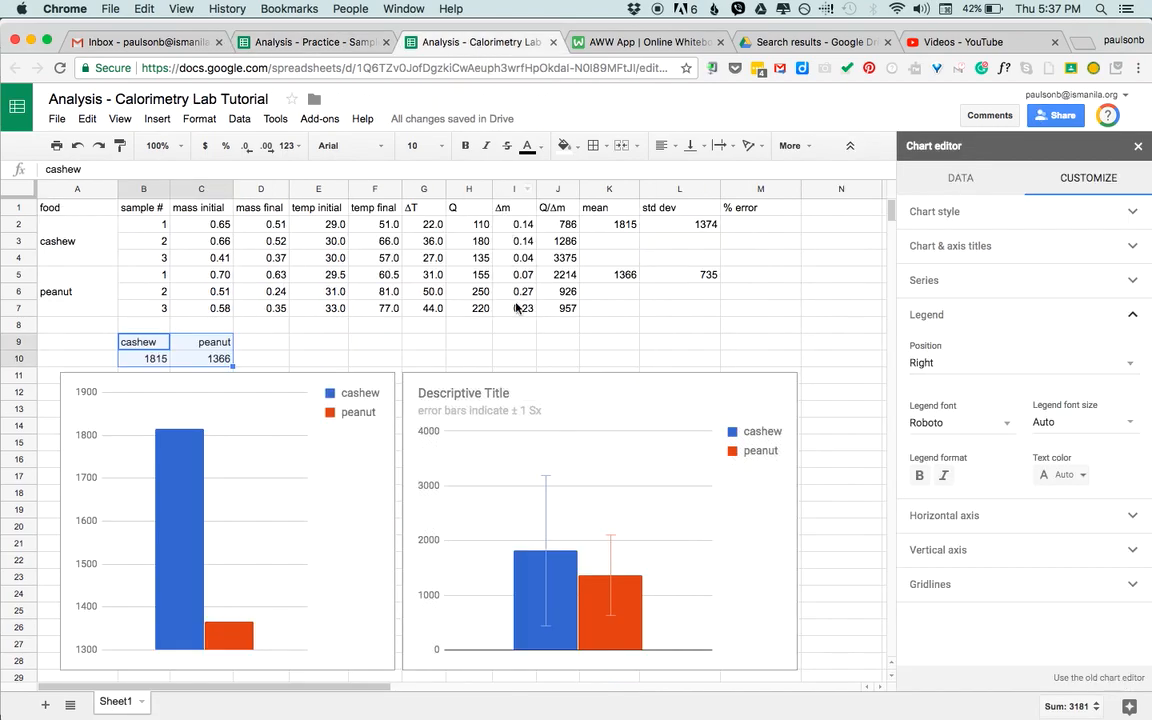